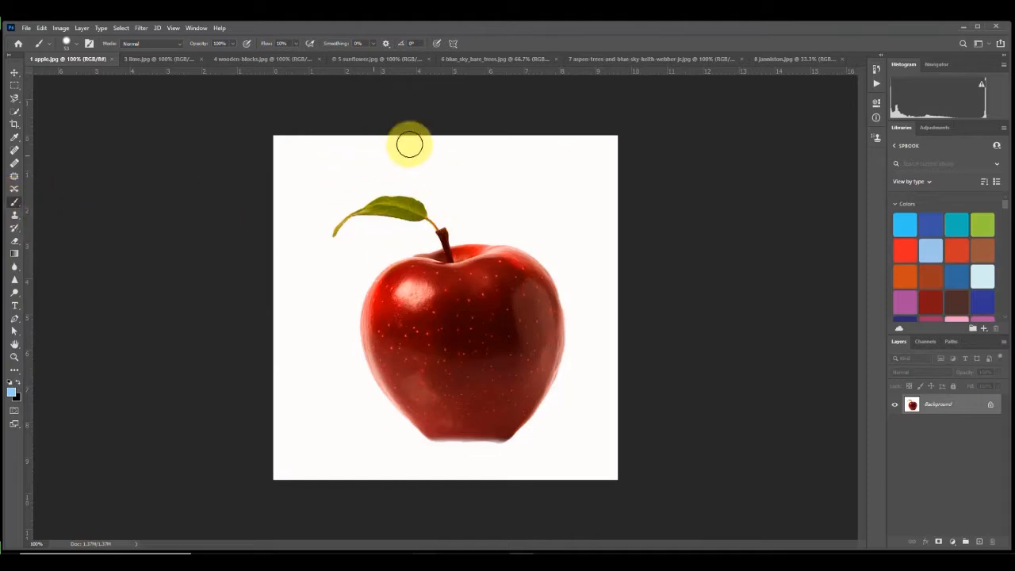
Step: Paint light blue brush strokes across the apple and undo them
drag(407, 143, 403, 350)
mouse_move(441, 267)
mouse_down()
mouse_move(437, 445)
mouse_move(440, 376)
mouse_move(400, 224)
mouse_move(315, 198)
mouse_move(454, 156)
mouse_move(547, 219)
mouse_move(611, 306)
mouse_move(553, 431)
mouse_up()
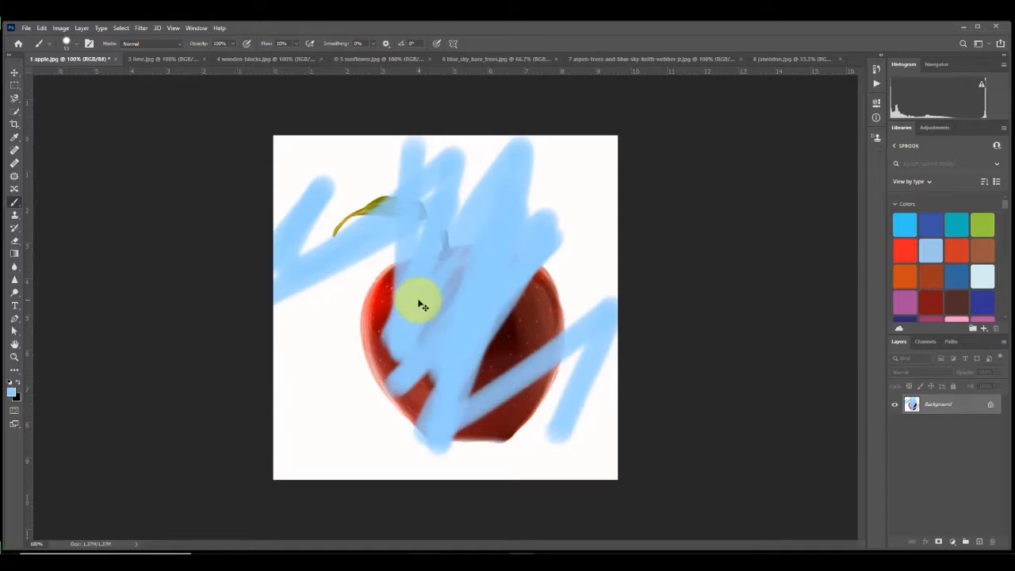
key(ctrl+z)
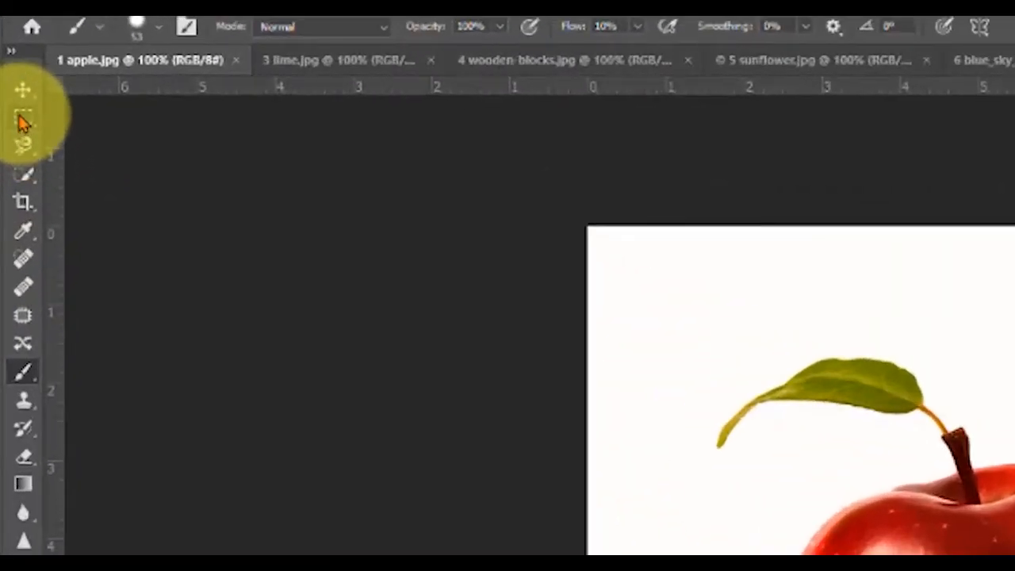
Step: Draw a rectangular marquee selection around the leaf and stem area above the apple
click(22, 121)
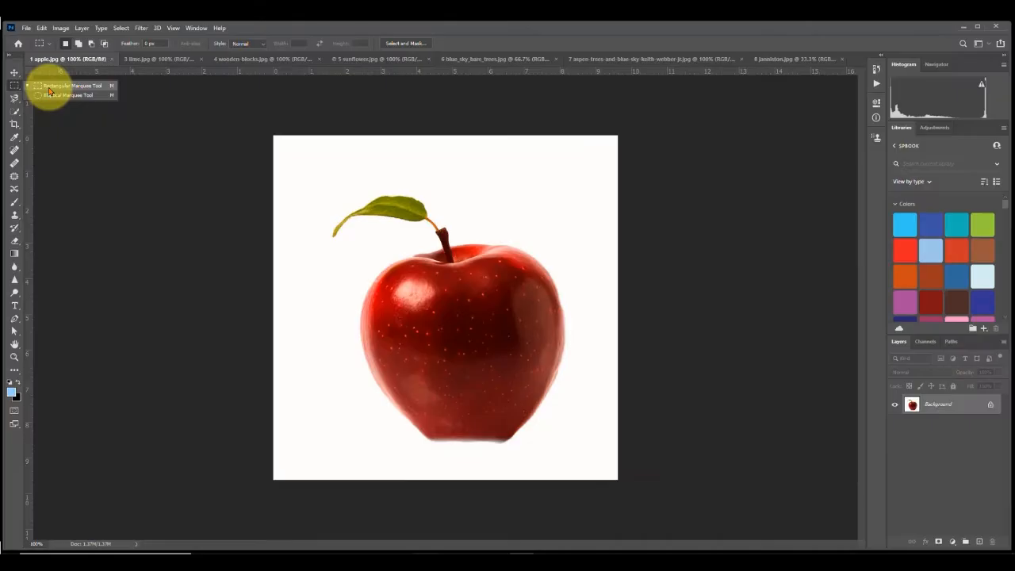
click(107, 118)
drag(316, 162, 599, 245)
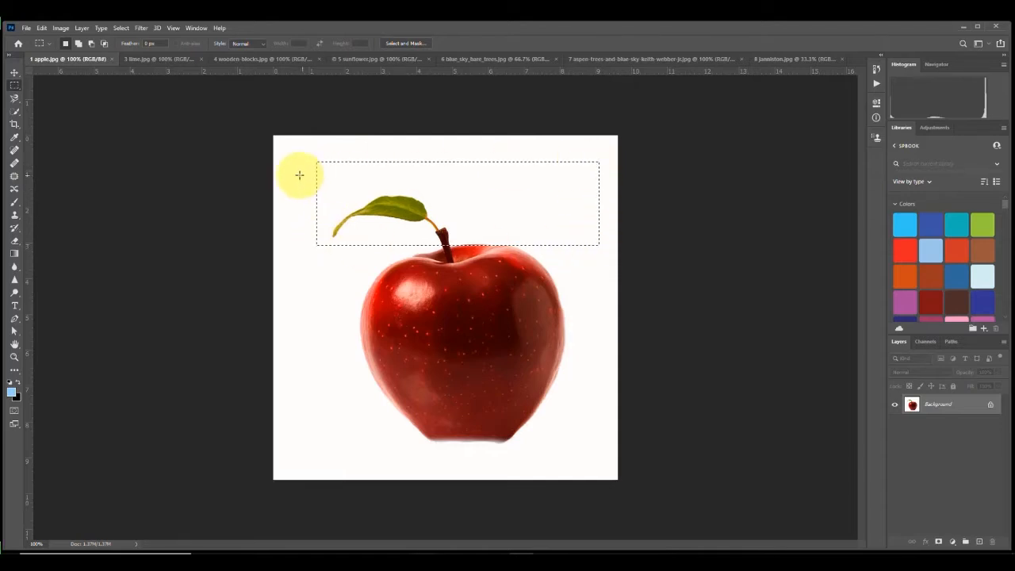
Step: Paint light blue inside the rectangular selection with the Brush tool, then deselect
click(14, 202)
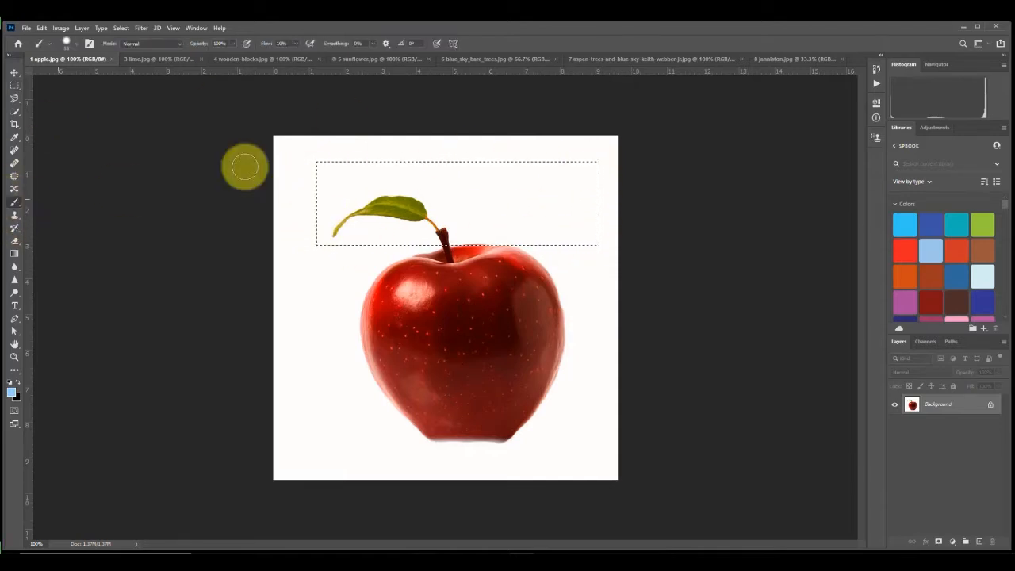
mouse_move(440, 144)
mouse_down()
mouse_move(256, 440)
mouse_move(406, 464)
mouse_move(421, 528)
mouse_move(266, 459)
mouse_move(234, 431)
mouse_move(416, 277)
mouse_move(482, 153)
mouse_move(516, 274)
mouse_move(465, 428)
mouse_move(391, 474)
mouse_move(363, 469)
mouse_move(401, 427)
mouse_move(446, 427)
mouse_move(478, 447)
mouse_move(523, 432)
mouse_move(362, 377)
mouse_move(356, 392)
mouse_move(367, 320)
mouse_up()
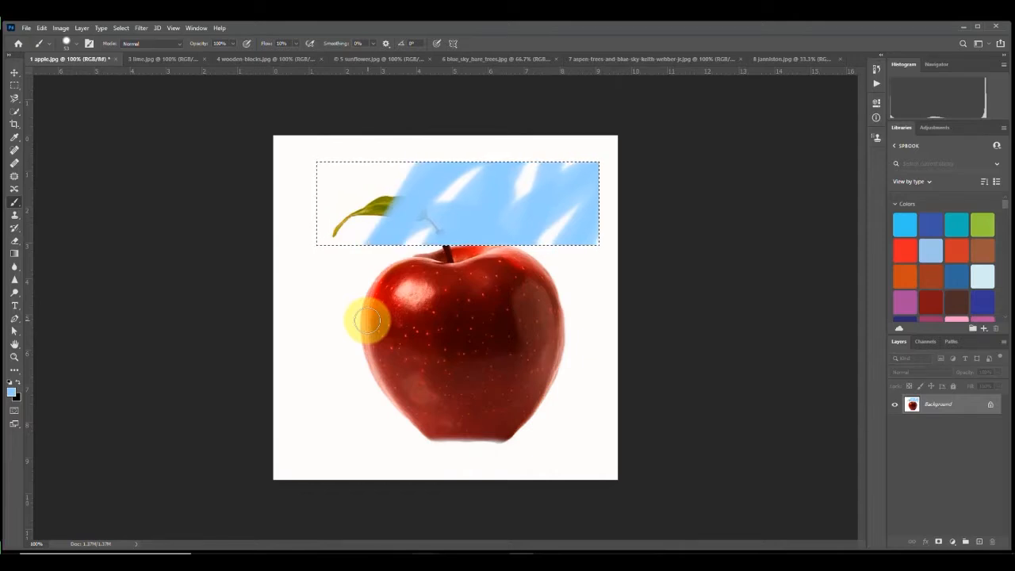
key(ctrl+d)
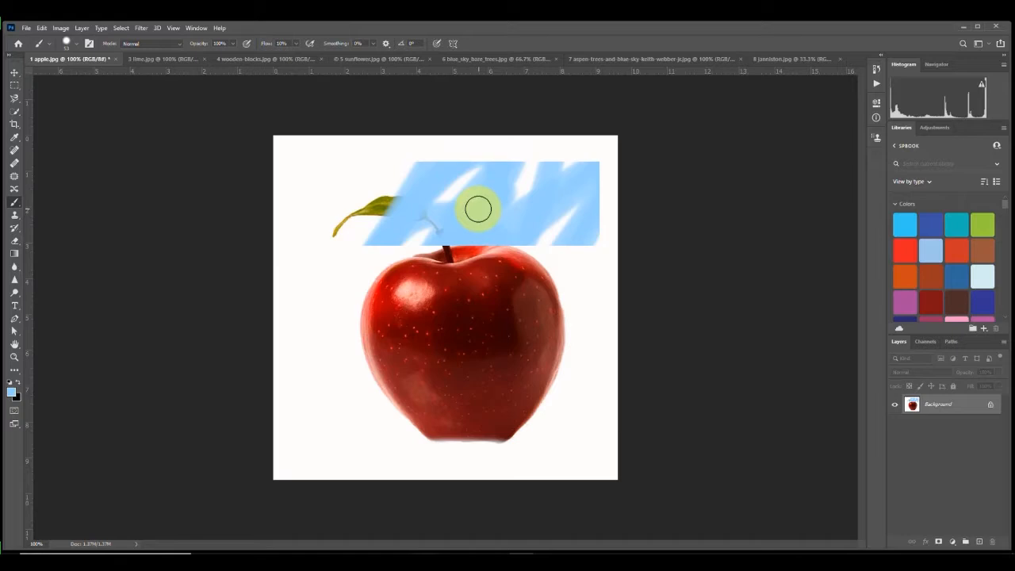
Step: Undo the painting and remove the rectangular selection
key(ctrl+z)
key(ctrl+z)
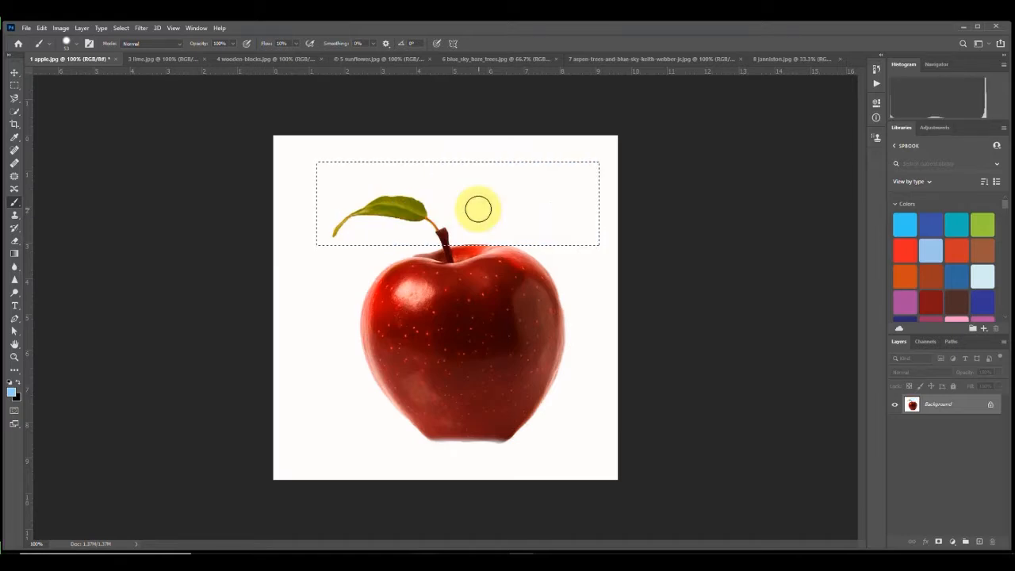
key(ctrl+d)
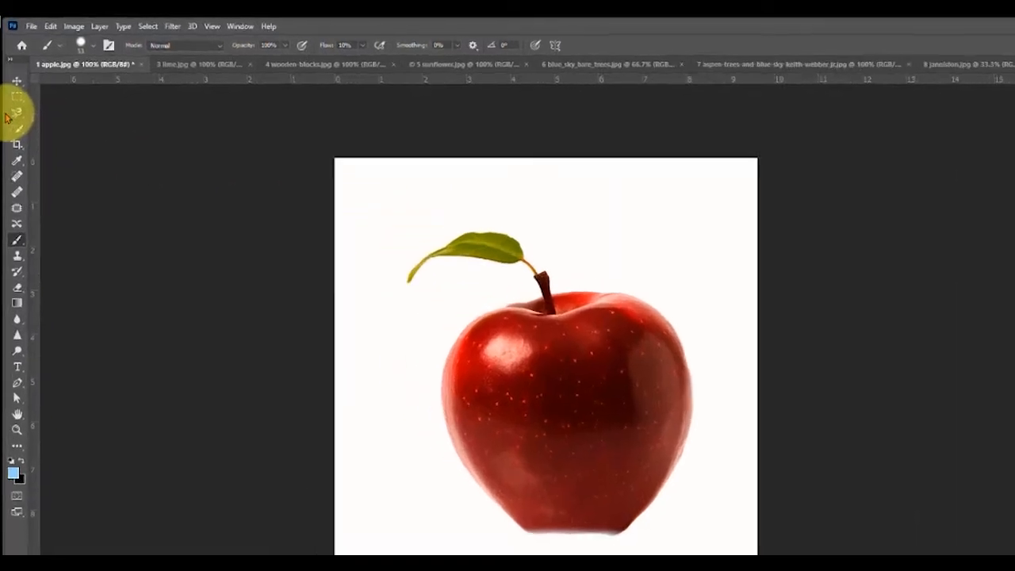
Step: Draw a freehand Lasso selection loosely around the apple and leaf
click(14, 99)
right_click(22, 146)
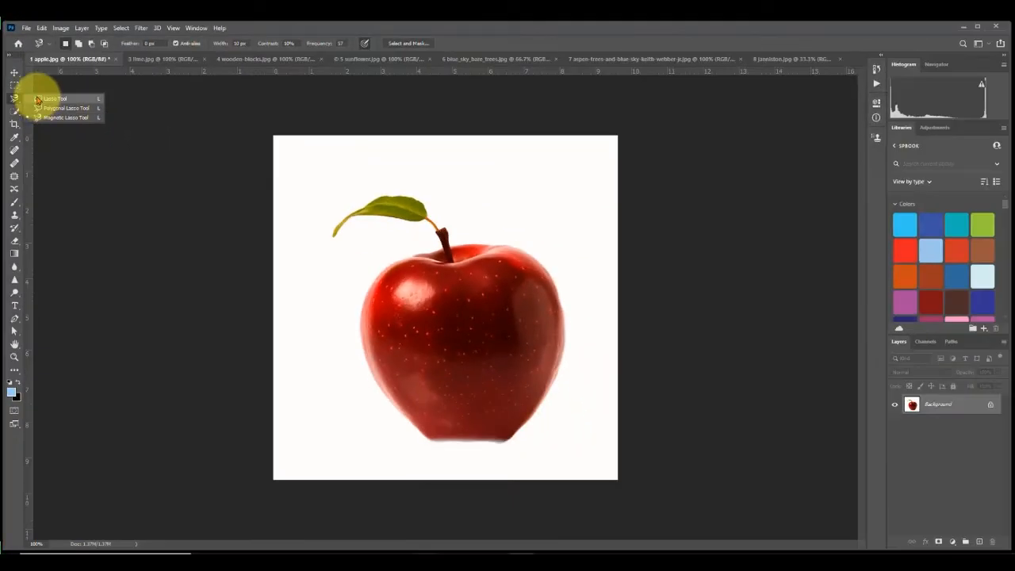
click(37, 100)
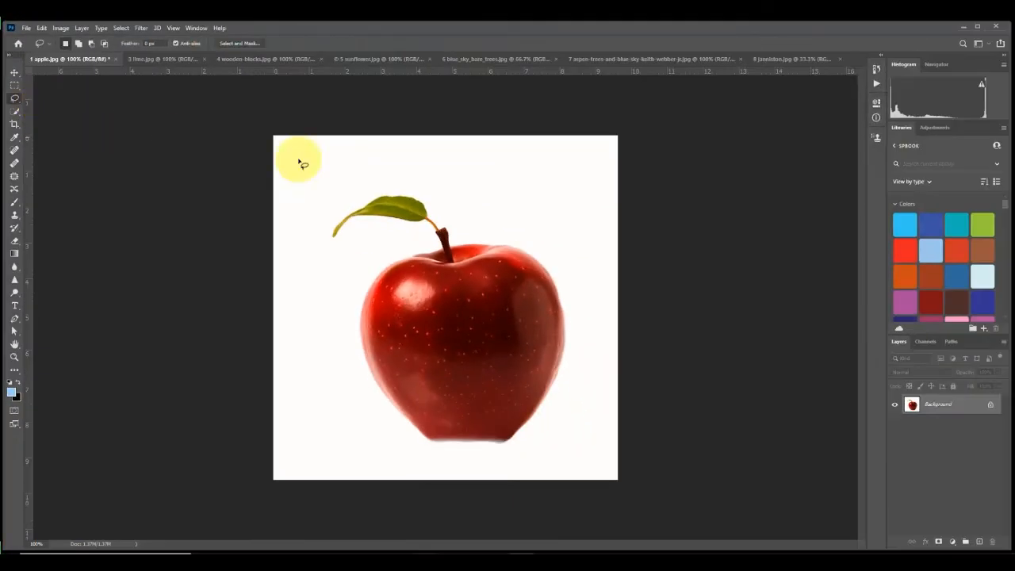
mouse_move(468, 193)
mouse_down()
mouse_move(410, 170)
mouse_move(323, 192)
mouse_move(306, 271)
mouse_move(330, 394)
mouse_move(377, 462)
mouse_move(520, 487)
mouse_move(565, 446)
mouse_move(602, 272)
mouse_move(596, 161)
mouse_move(547, 161)
mouse_move(466, 193)
mouse_up()
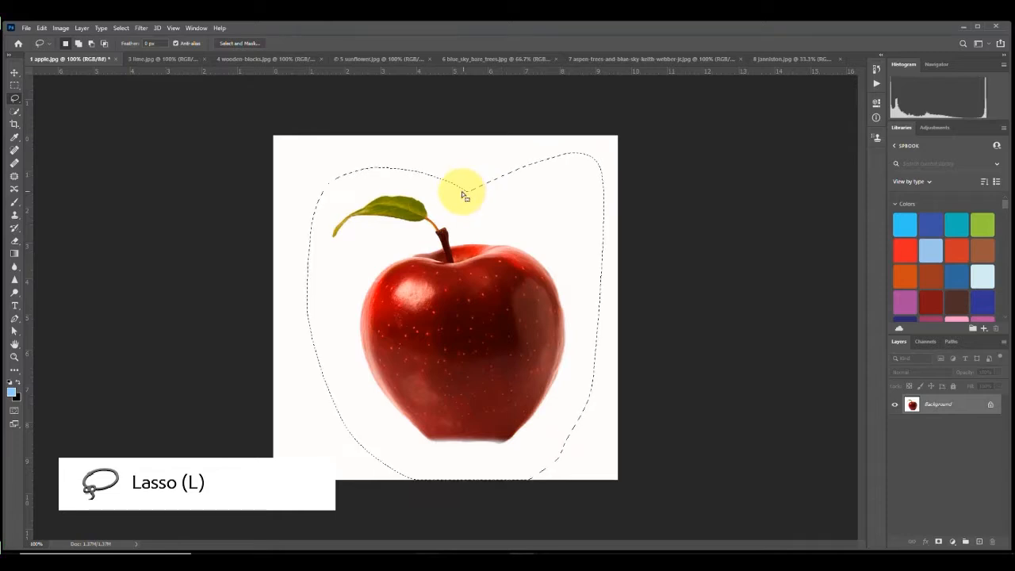
Step: Unlock the background layer and delete the lasso-selected area
click(989, 410)
key(Delete)
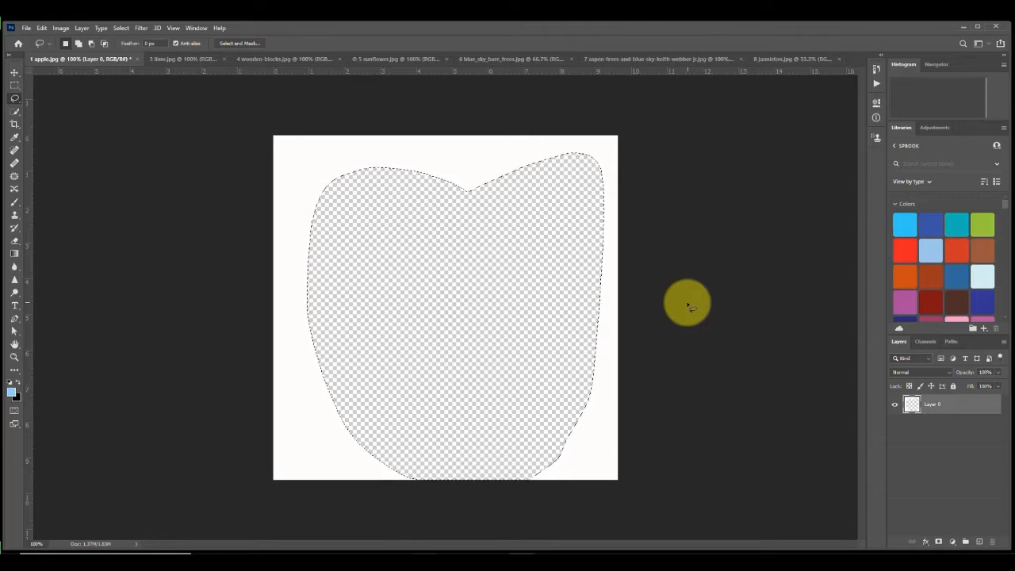
Step: Undo the deletion and deselect
key(ctrl+z)
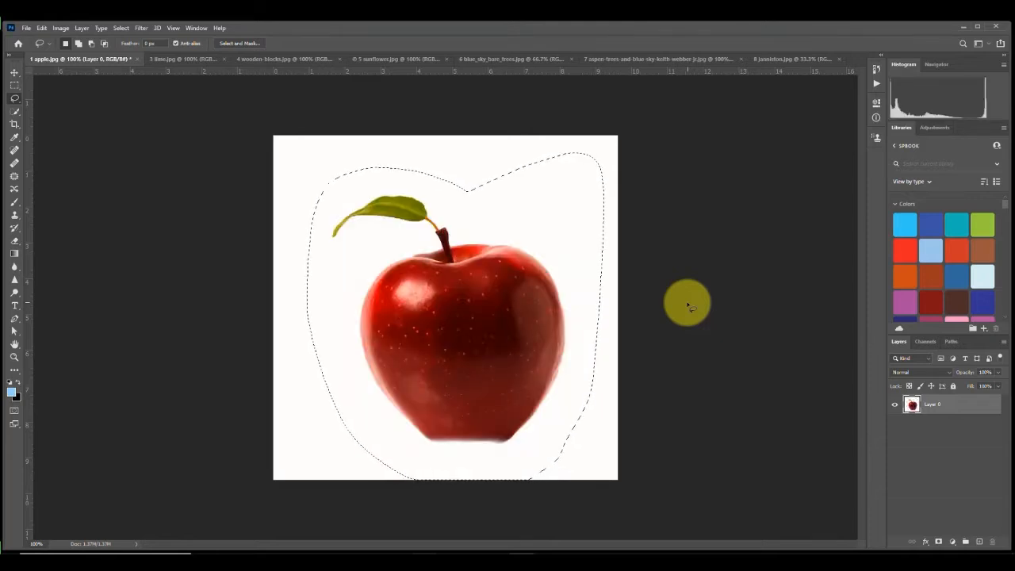
key(ctrl+d)
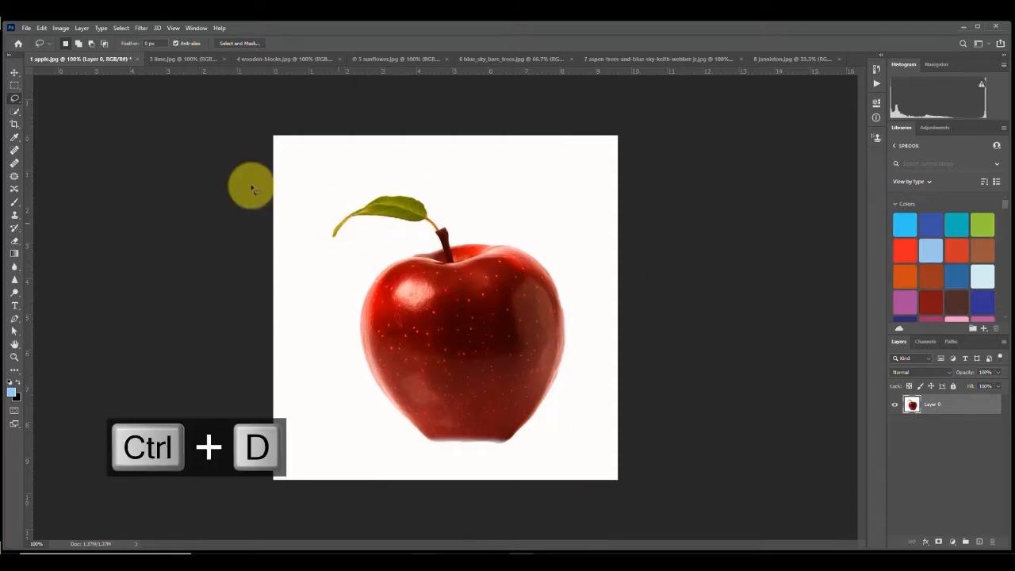
Step: Trace a Polygonal Lasso selection around the leaf, stem and apple, closing it at the starting point
drag(14, 100, 50, 103)
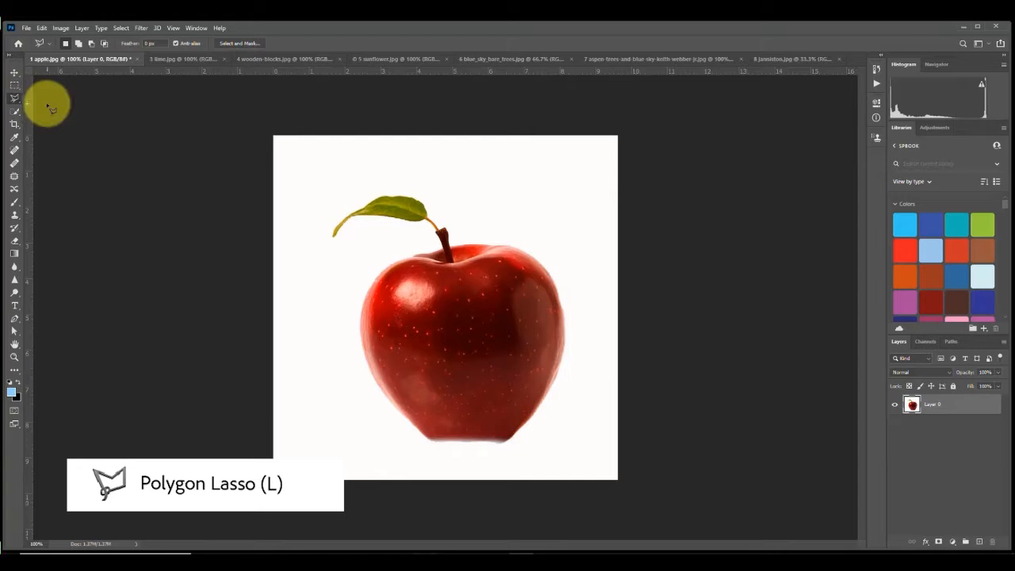
click(378, 190)
click(334, 215)
click(325, 246)
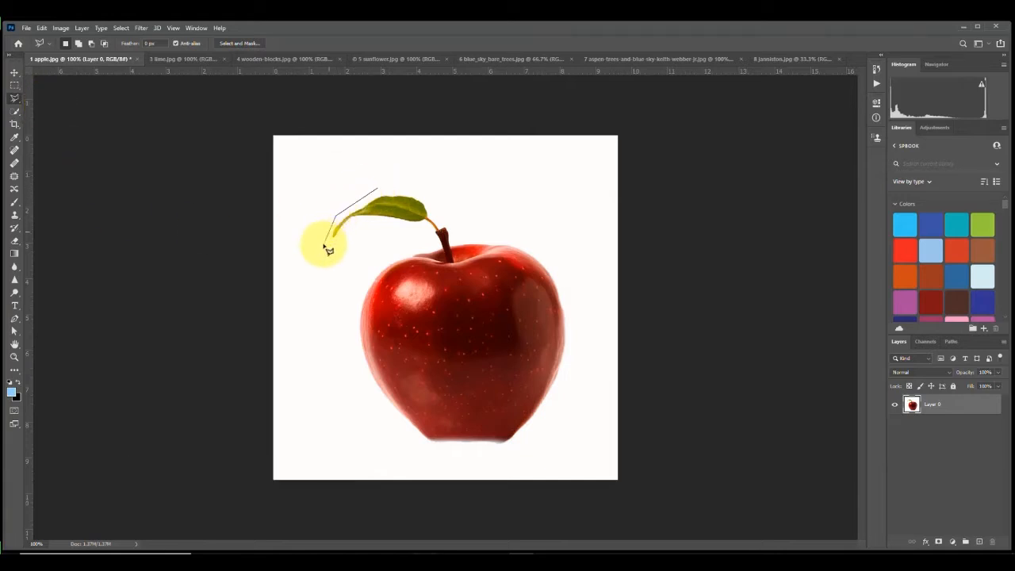
click(334, 248)
click(357, 224)
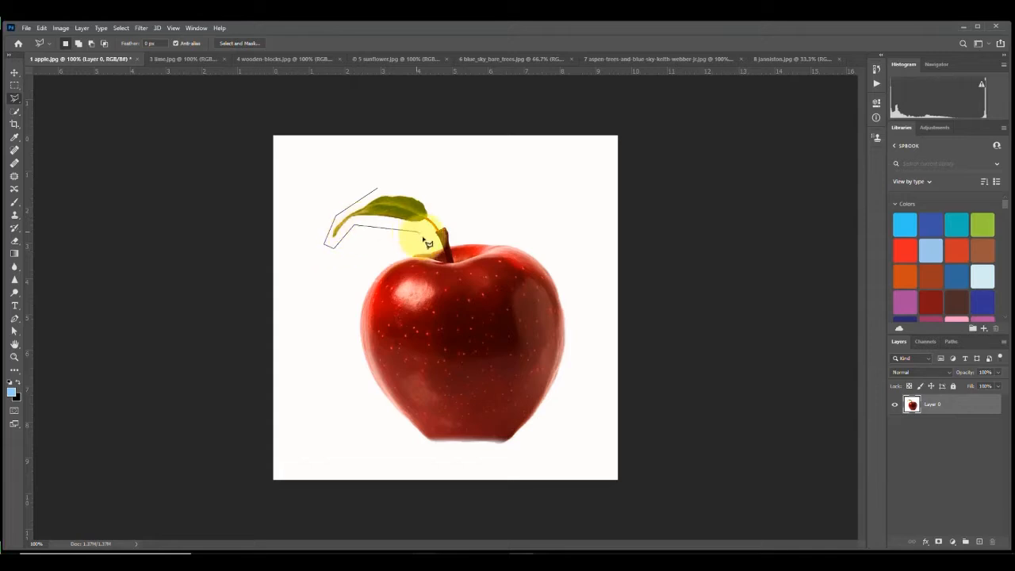
click(422, 233)
click(424, 245)
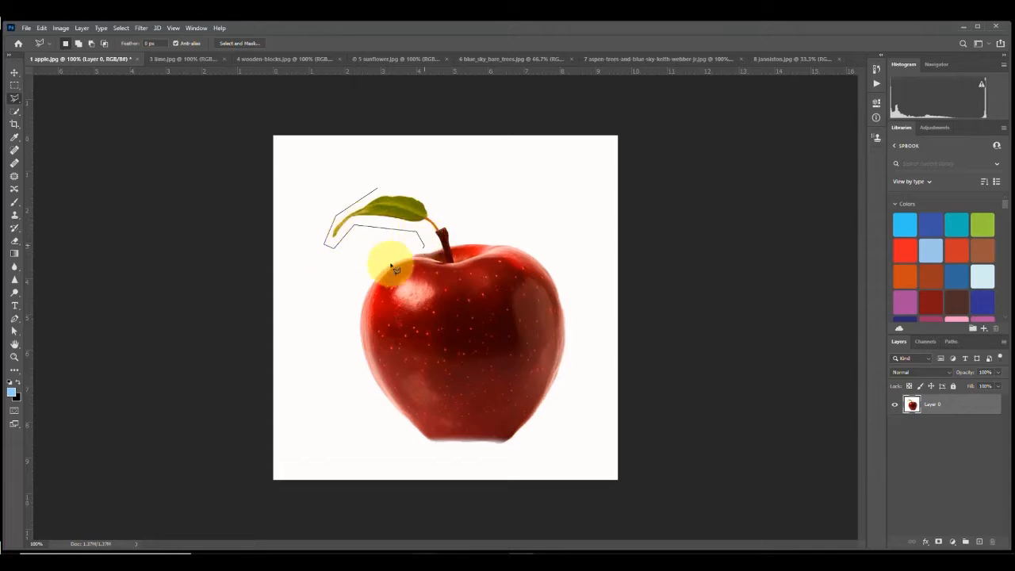
click(347, 326)
click(355, 391)
click(399, 434)
click(445, 457)
click(509, 455)
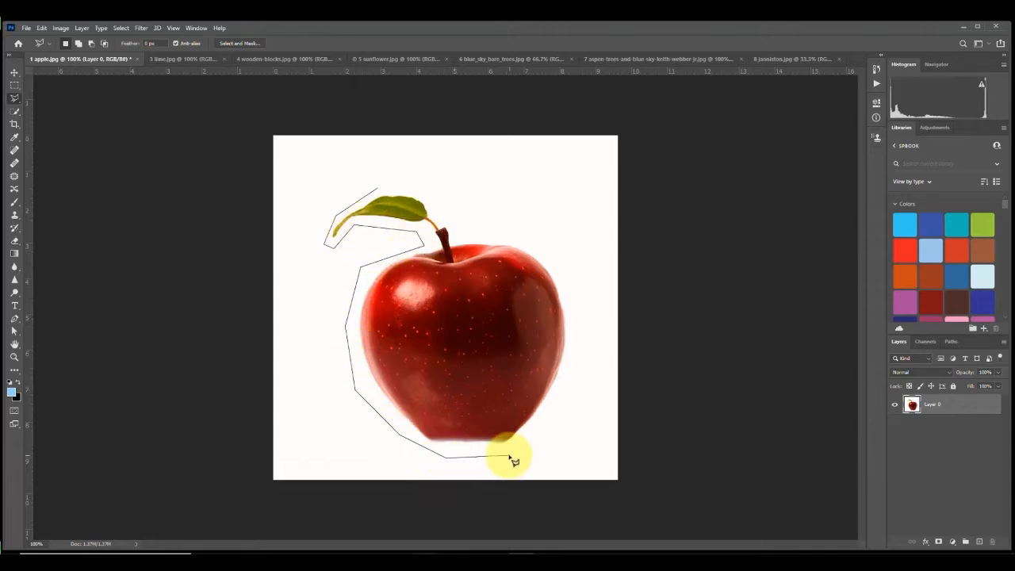
click(553, 423)
click(581, 286)
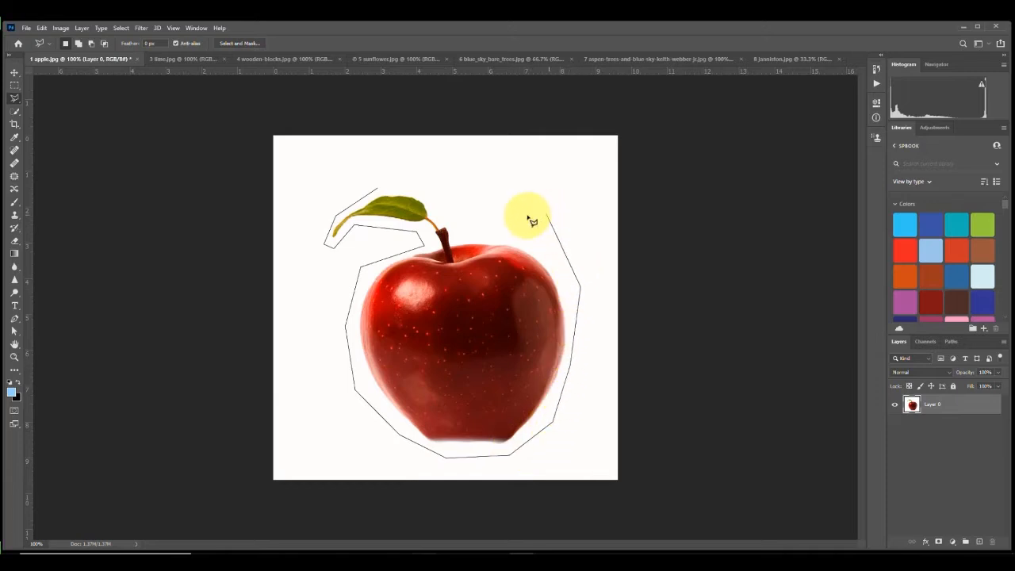
click(508, 229)
click(462, 234)
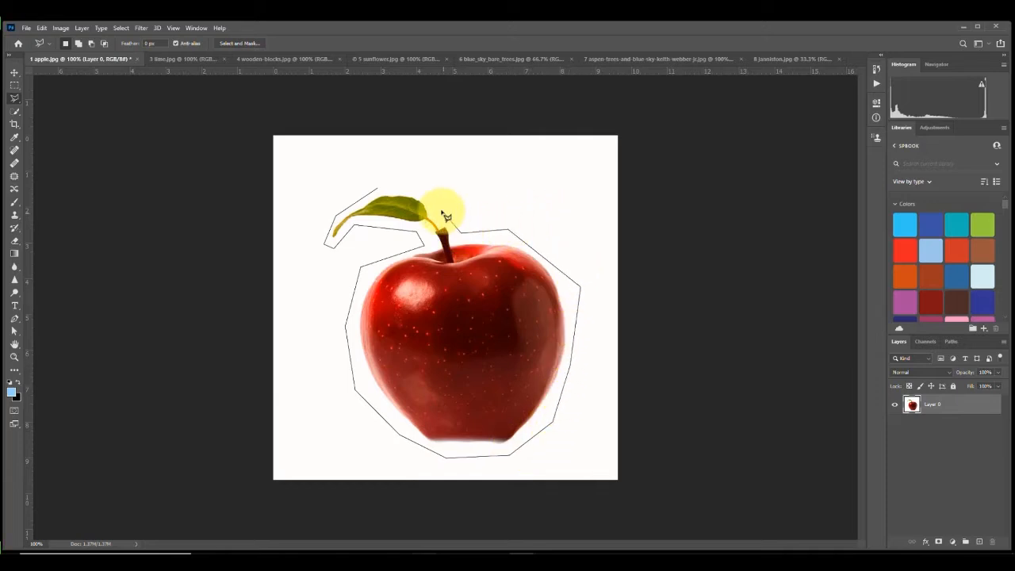
click(434, 190)
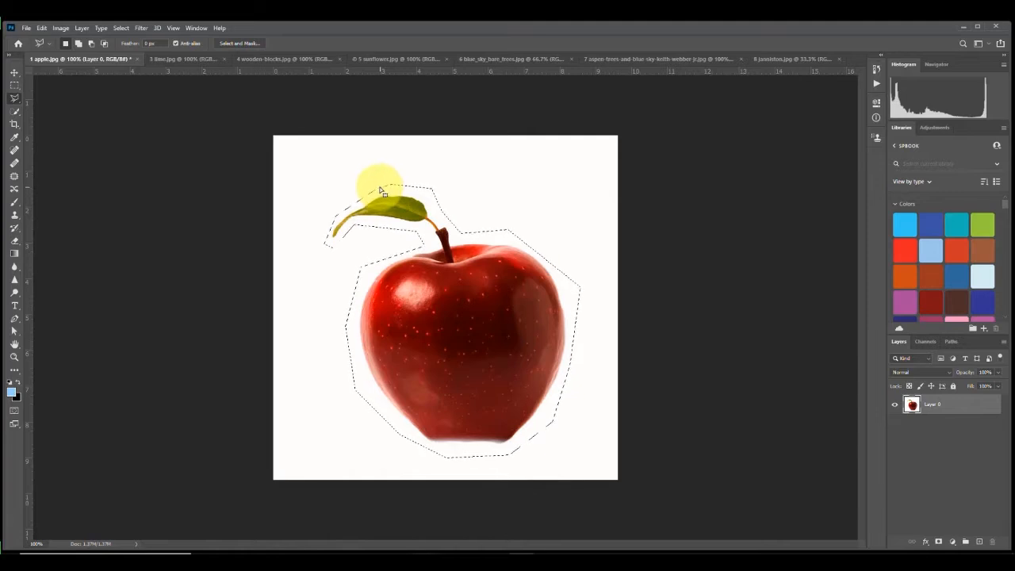
Step: Delete the selected apple area and undo the deletion
key(Delete)
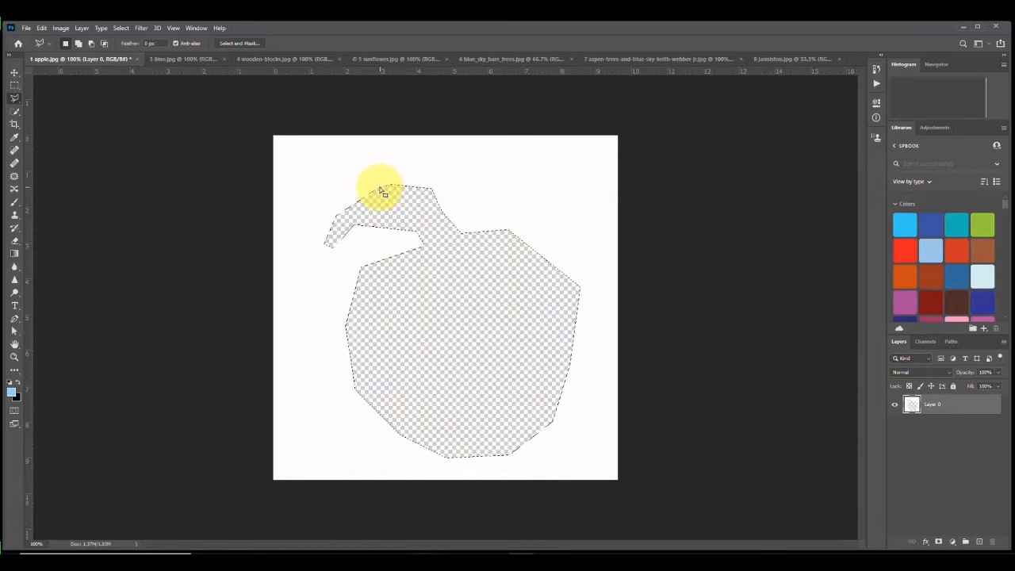
key(ctrl+z)
Step: Invert the selection and delete the white background around the apple
right_click(382, 190)
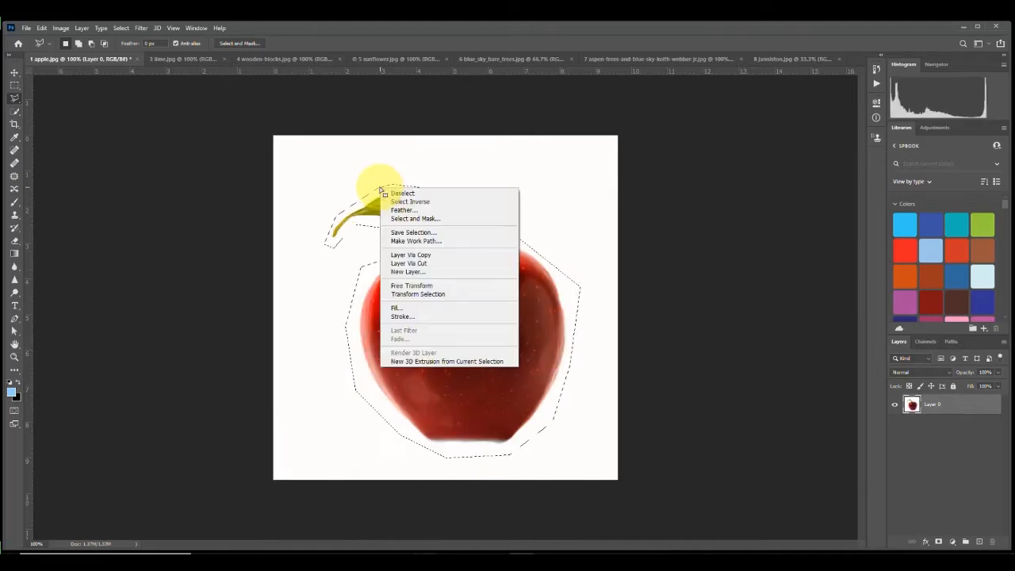
click(390, 202)
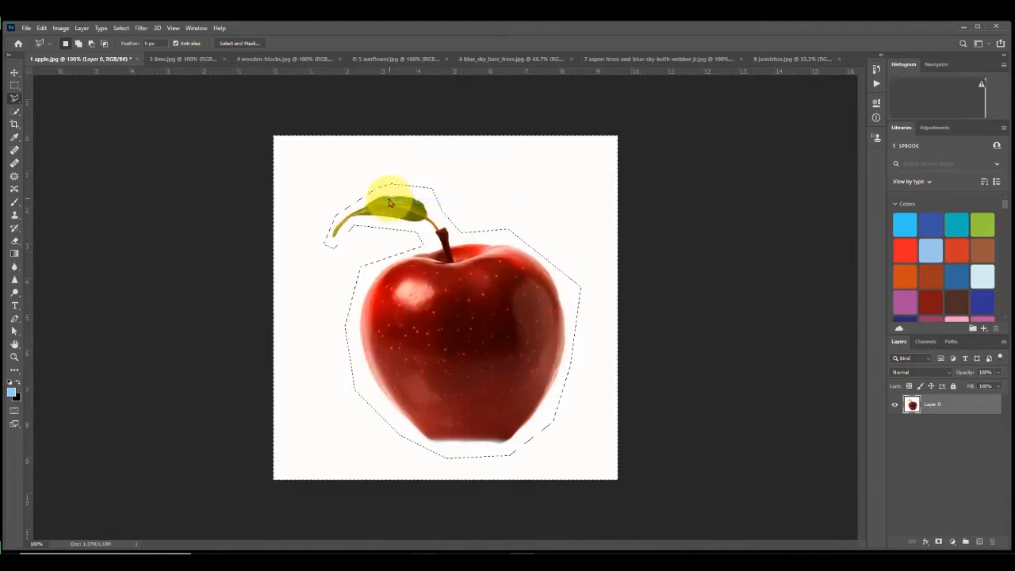
key(Delete)
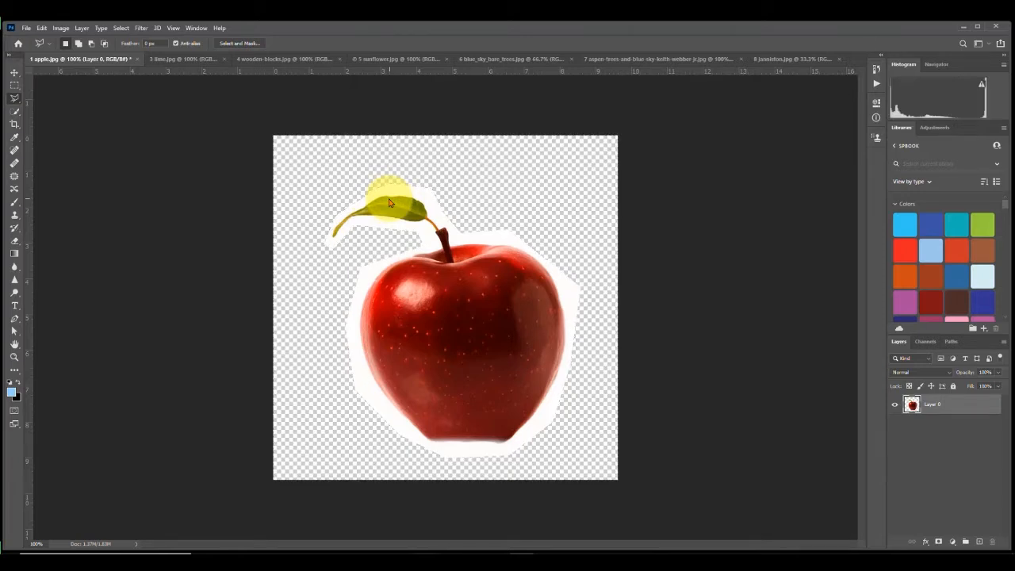
Step: Drag a duplicate of the cut-out apple up and to the left with the Move tool
click(14, 71)
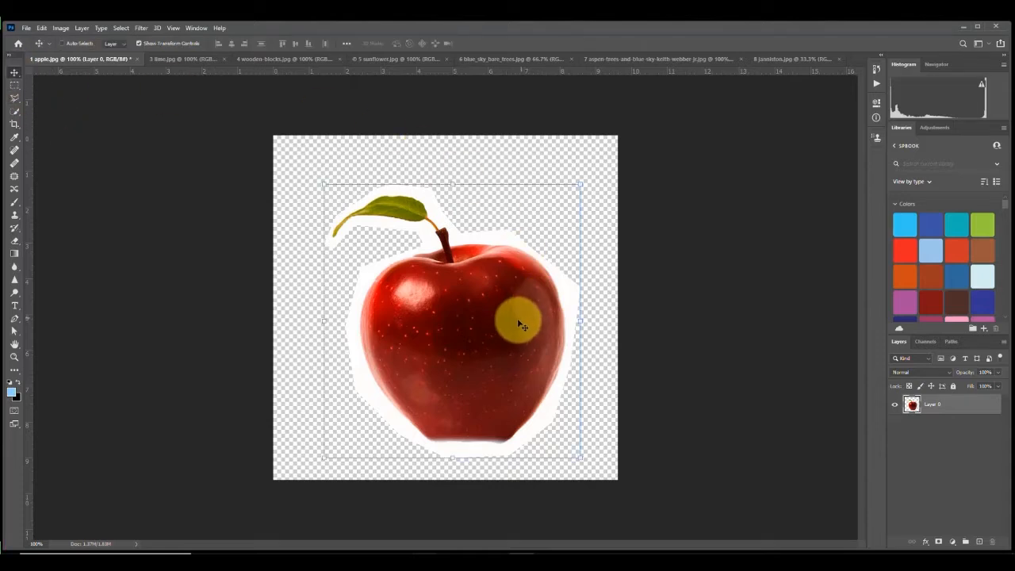
drag(515, 325, 442, 275)
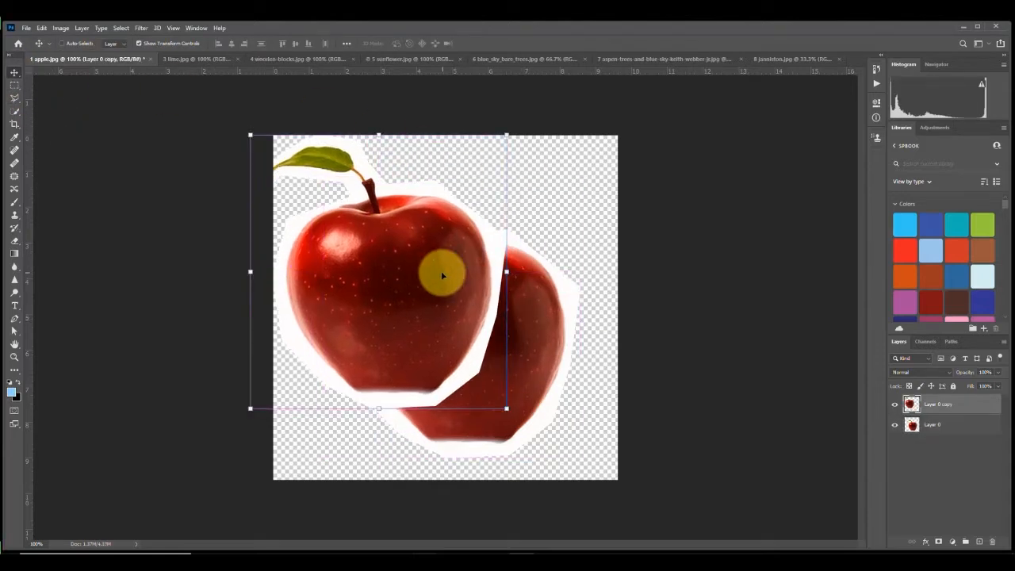
Step: Undo the duplicate, background deletion and inversion, then deselect
key(ctrl+z)
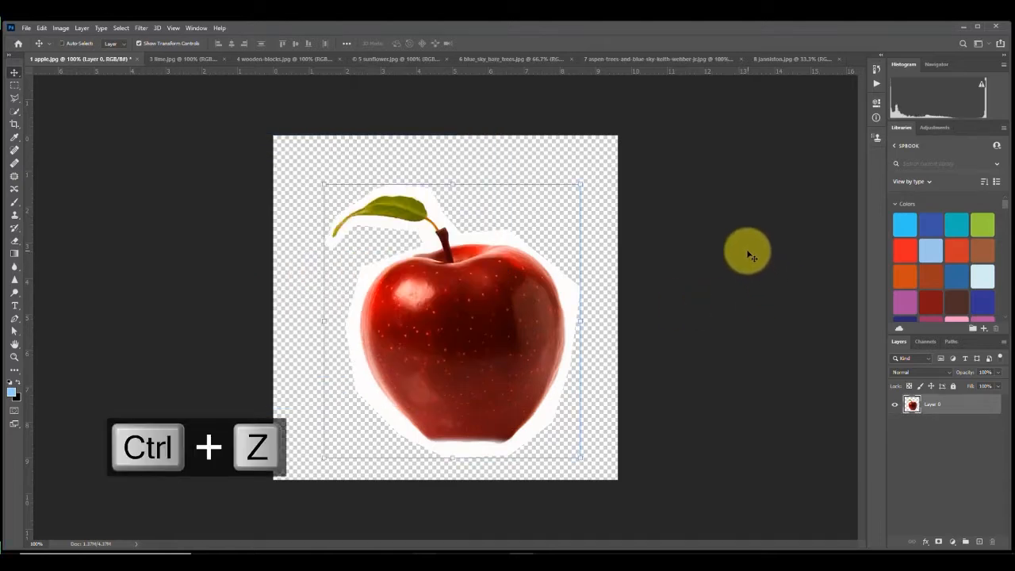
key(ctrl+z)
key(ctrl+z)
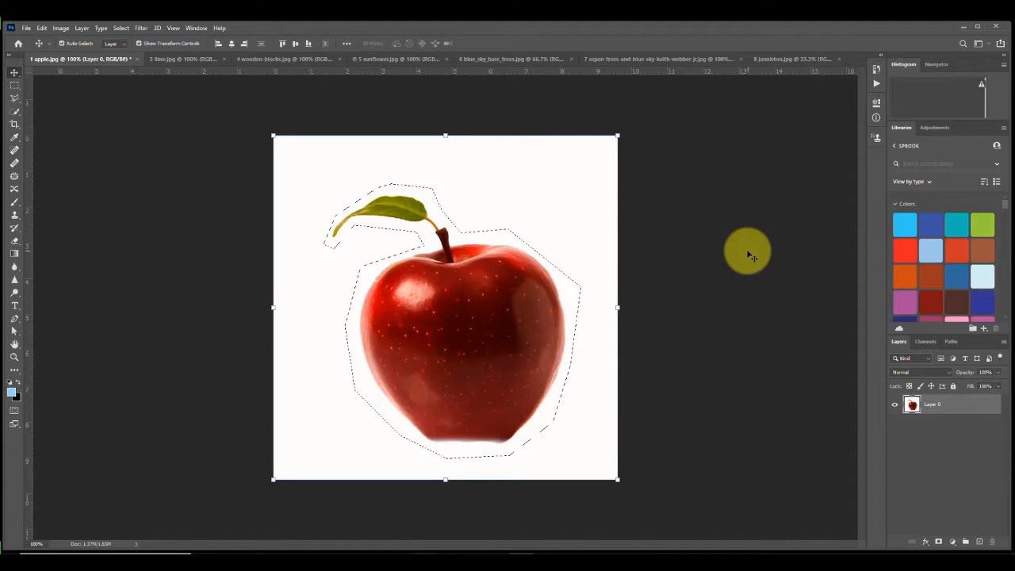
key(ctrl+d)
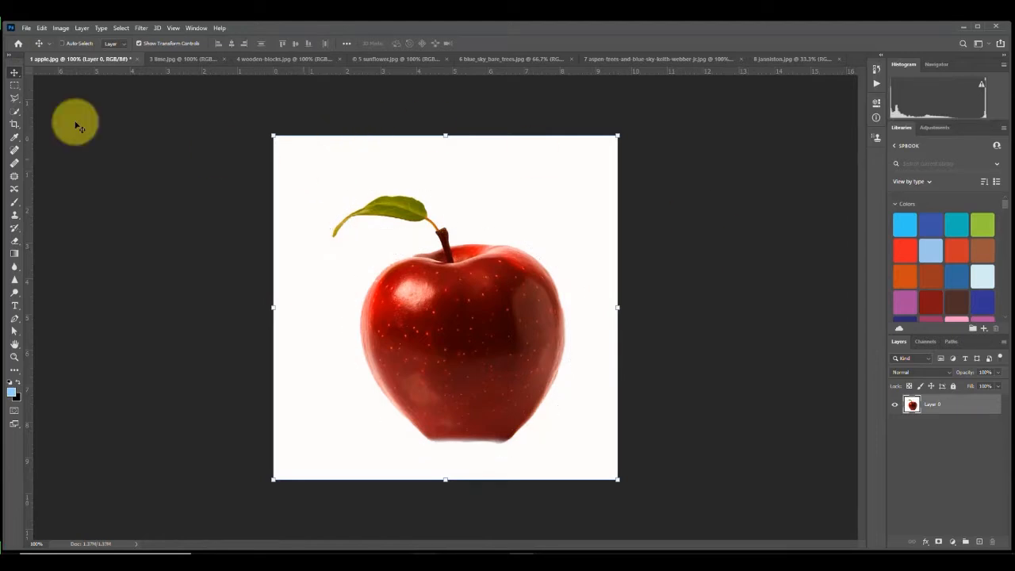
Step: Trace a partial selection along the apple's upper edge with the Magnetic Lasso tool
click(16, 98)
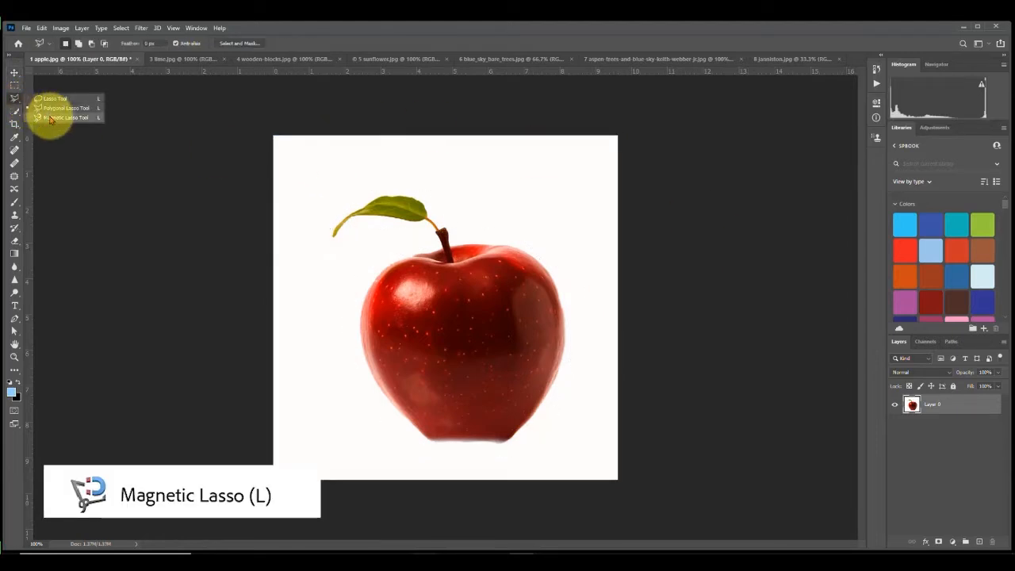
click(49, 118)
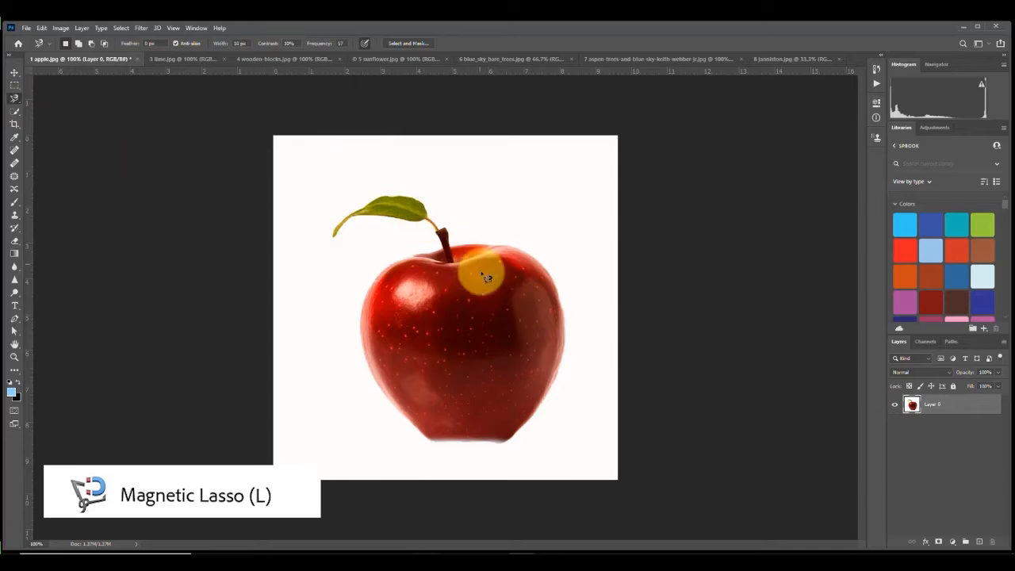
scroll(486, 252, up, 6)
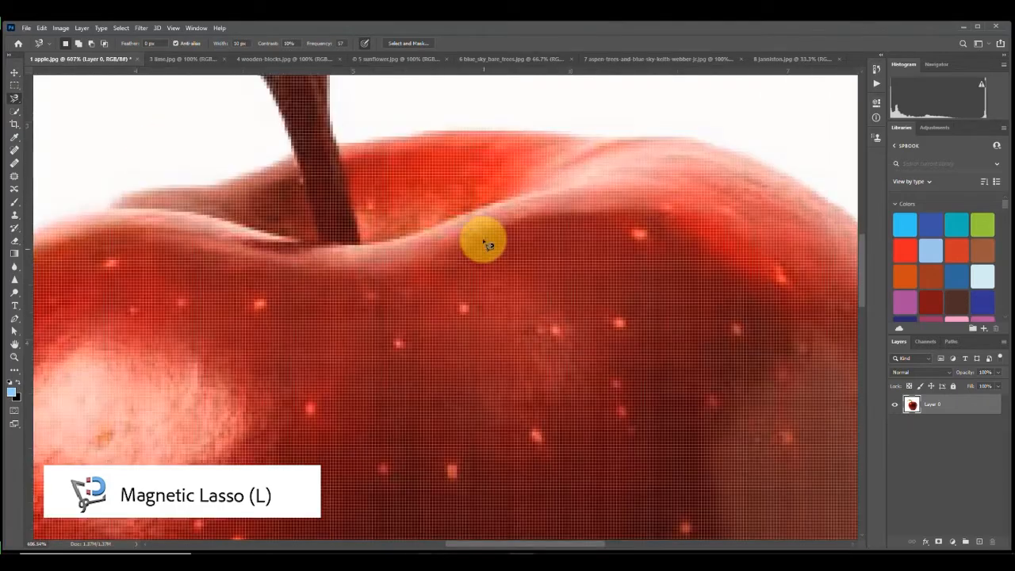
drag(494, 154, 405, 356)
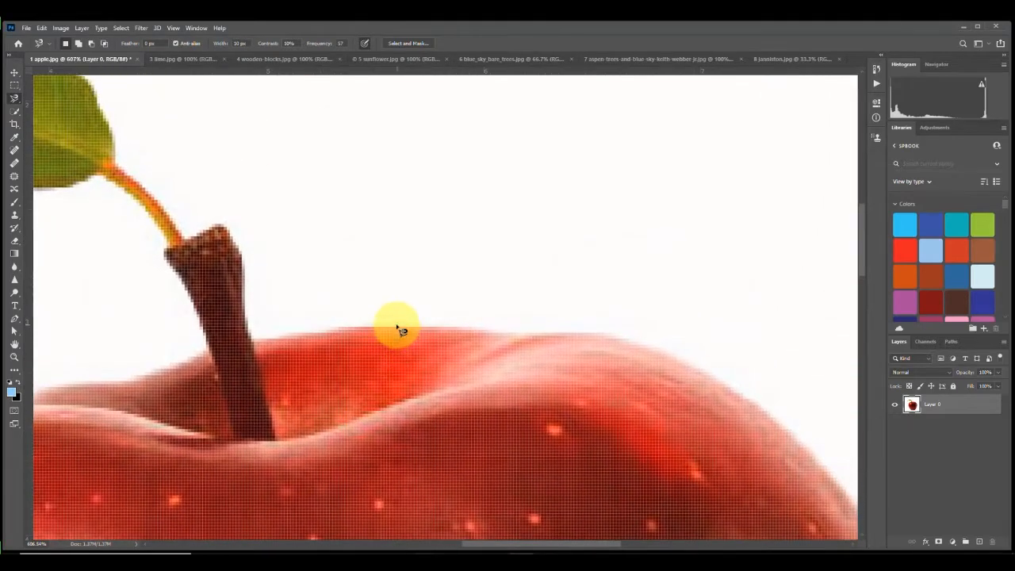
click(396, 325)
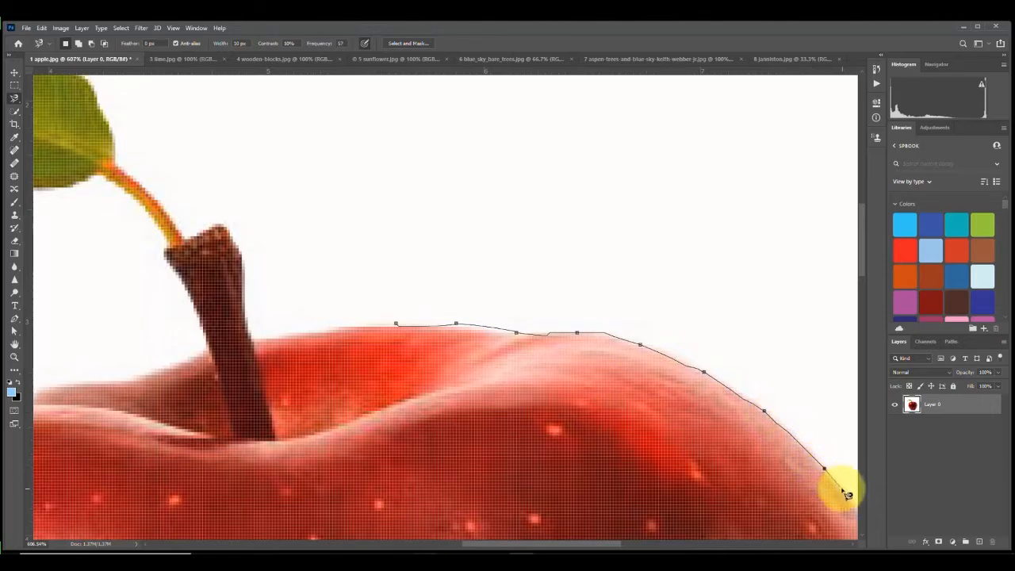
key(space)
drag(786, 424, 572, 120)
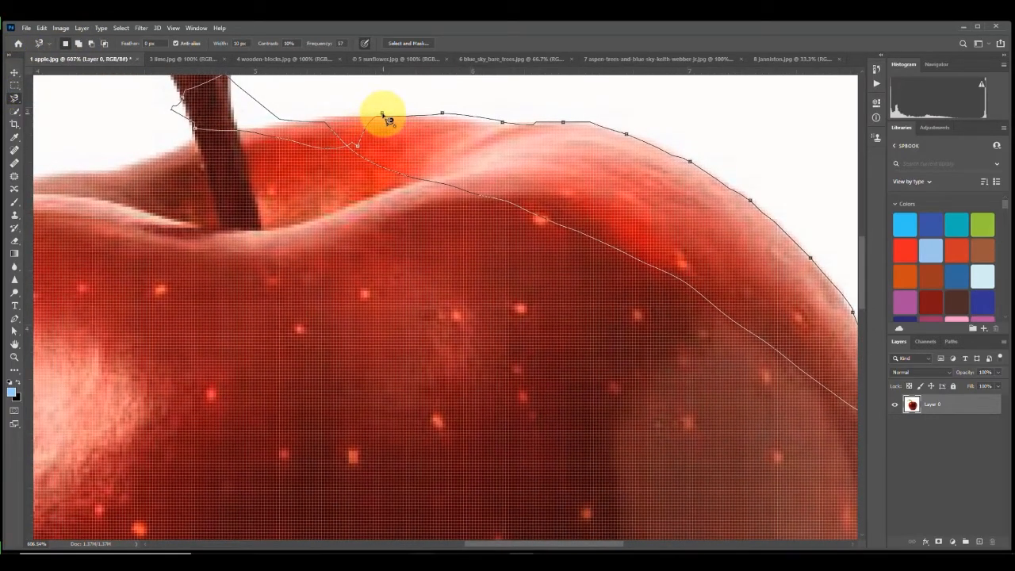
click(384, 115)
scroll(390, 188, down, 1)
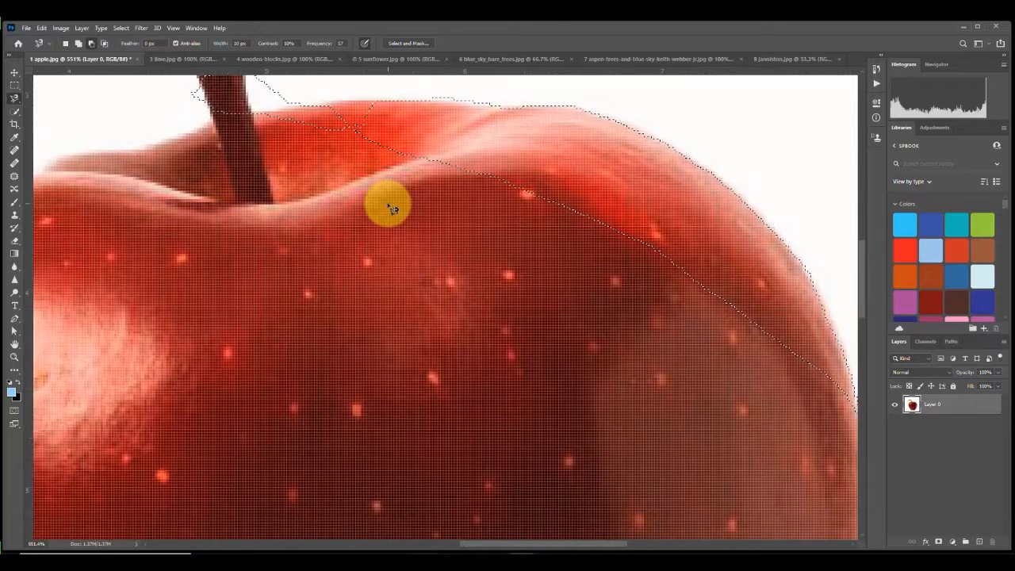
scroll(390, 205, down, 15)
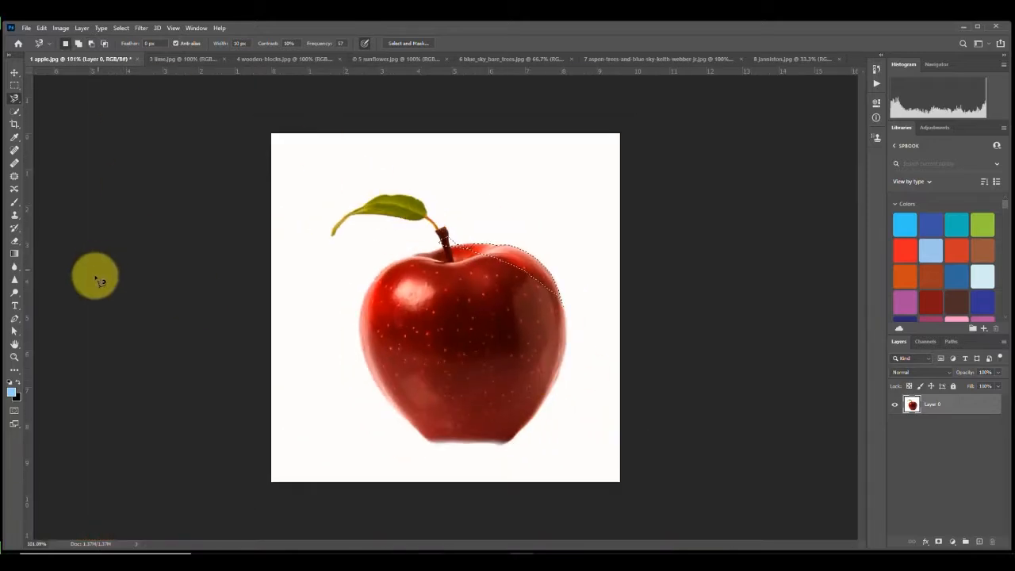
Step: Select the white background around the apple with the Magic Wand tool
right_click(15, 99)
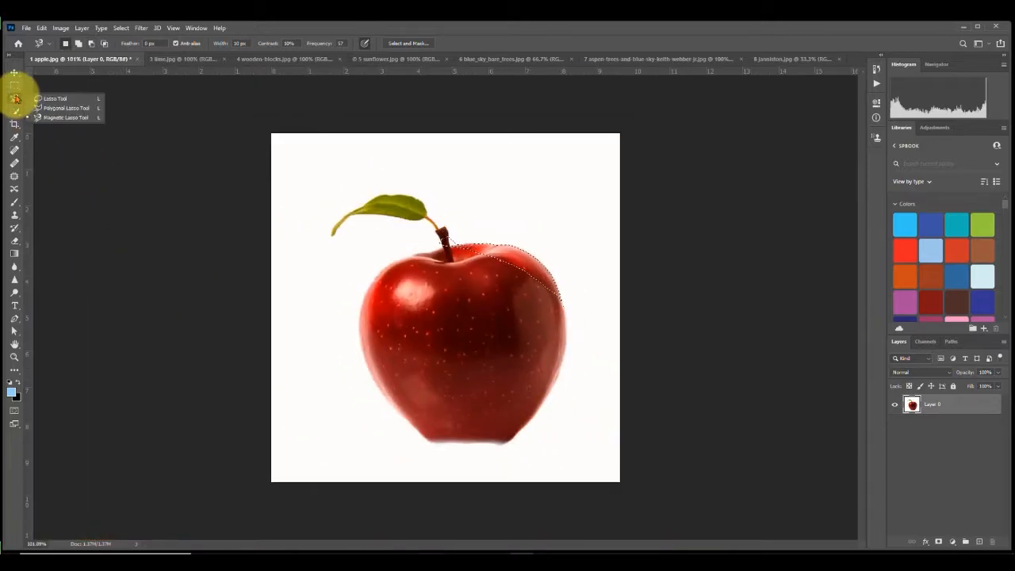
click(12, 96)
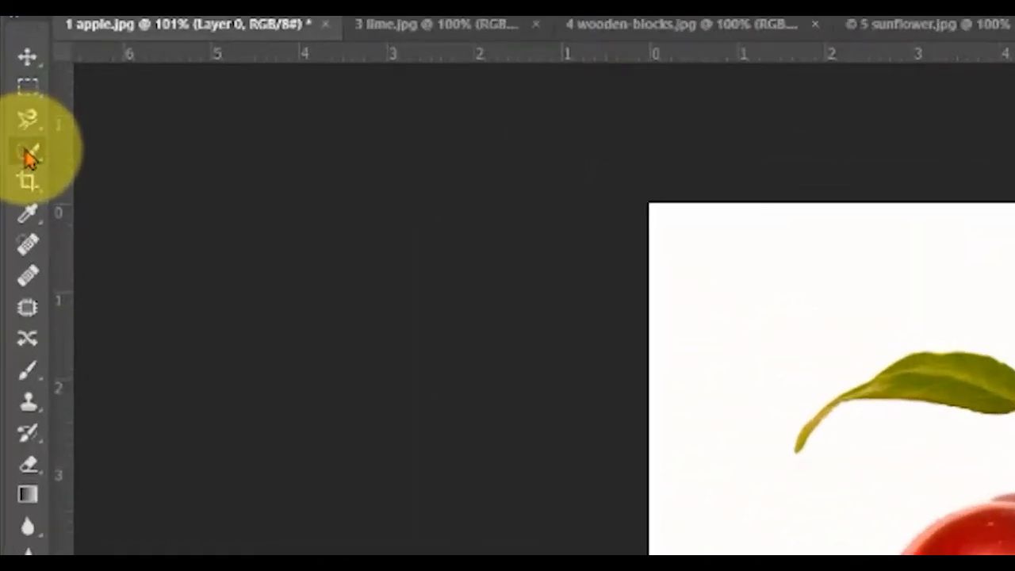
right_click(15, 111)
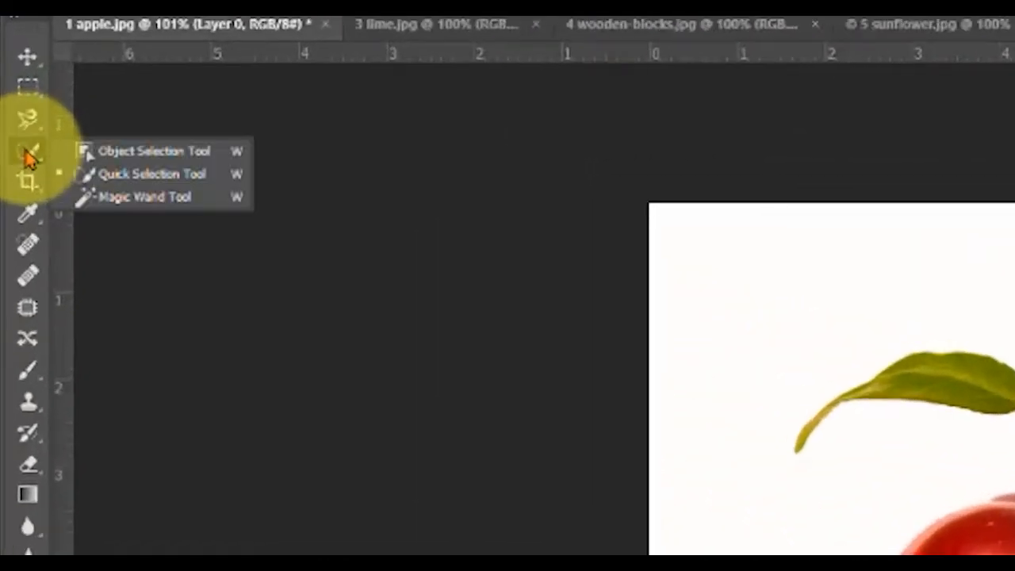
click(123, 202)
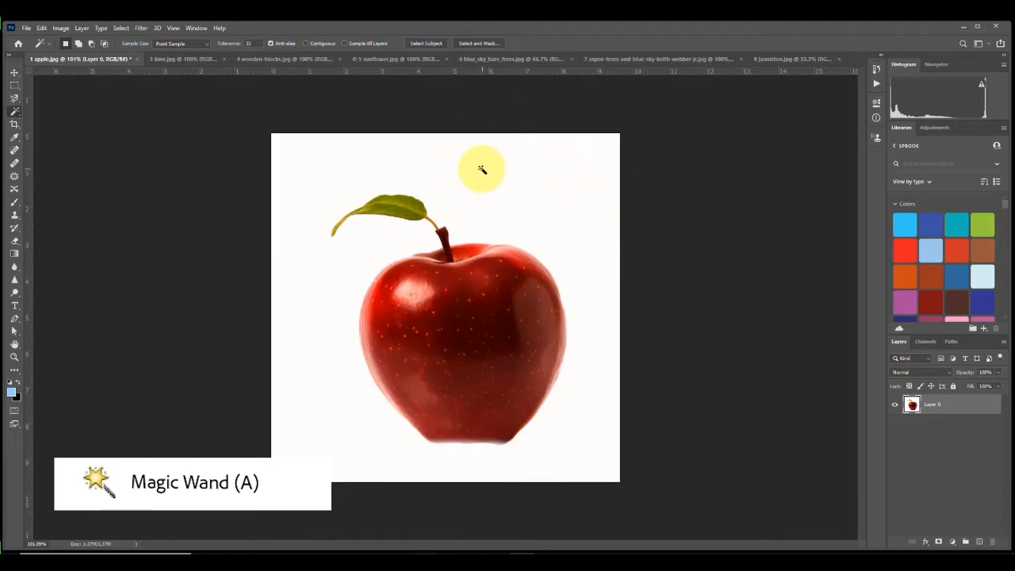
click(482, 169)
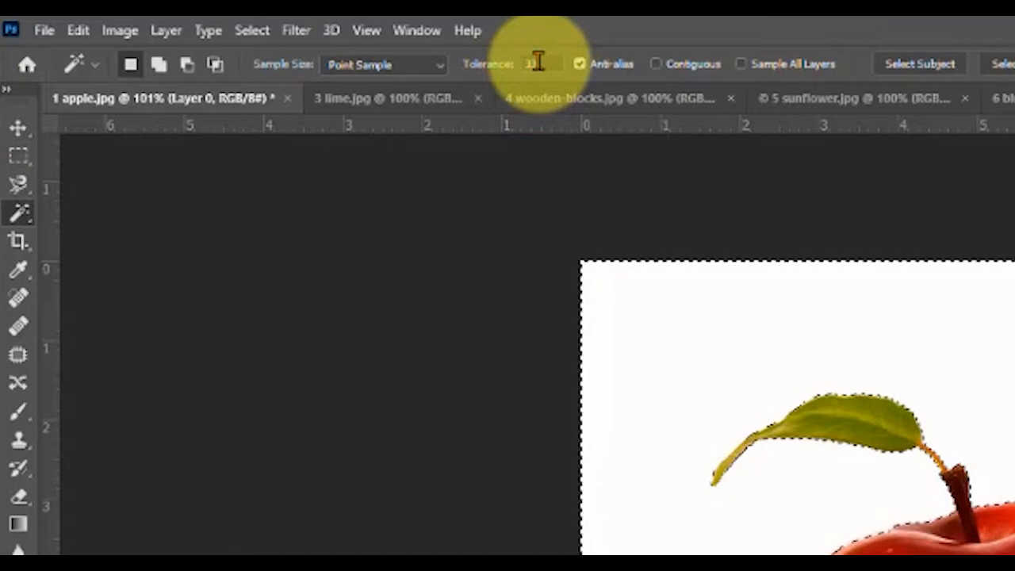
Step: Set the Magic Wand tolerance to 1, deselect, and select the white background again
drag(538, 62, 494, 58)
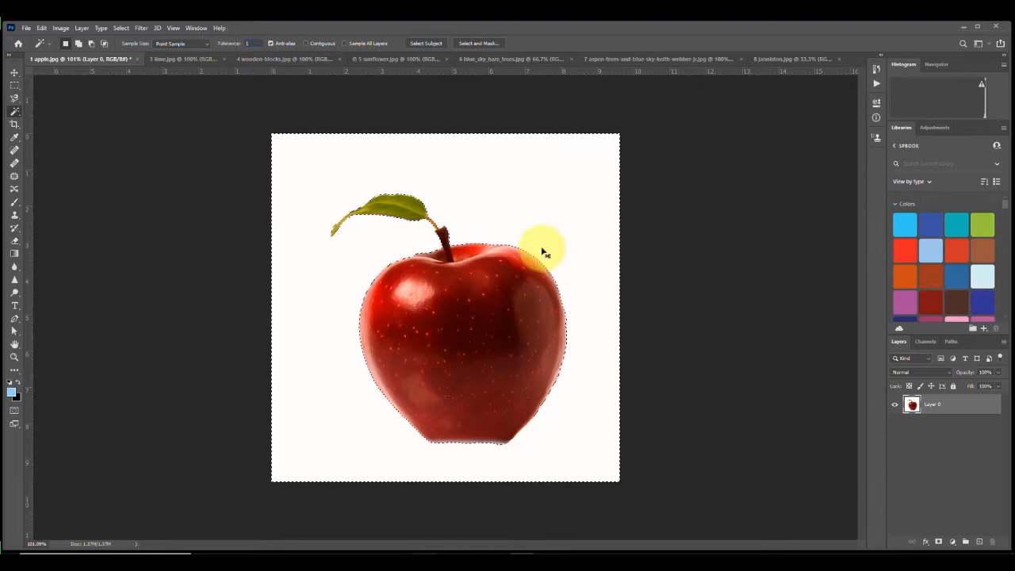
key(ctrl+d)
key(ctrl+d)
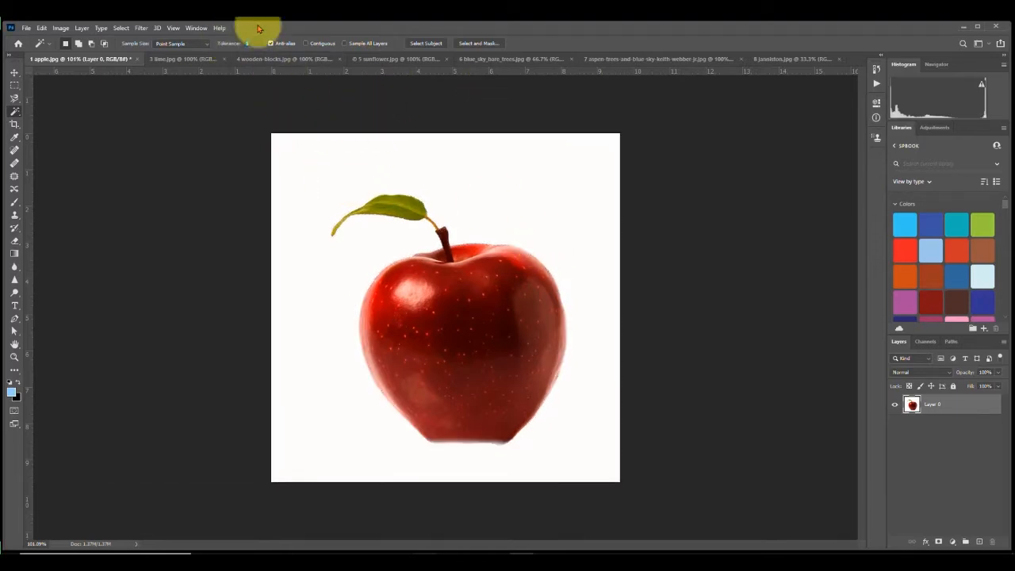
click(510, 216)
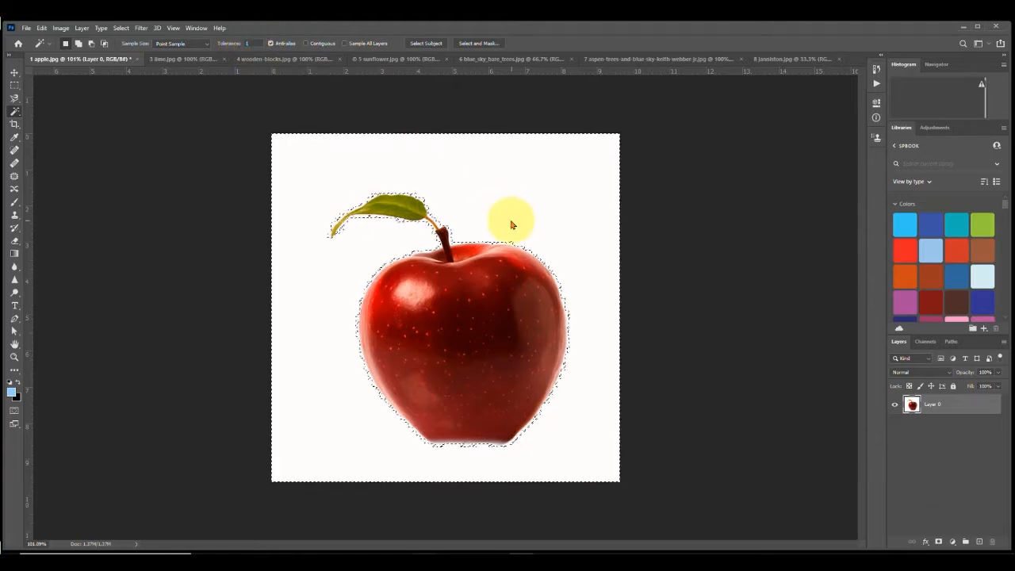
Step: Add a layer mask from the background selection and invert the mask
click(938, 542)
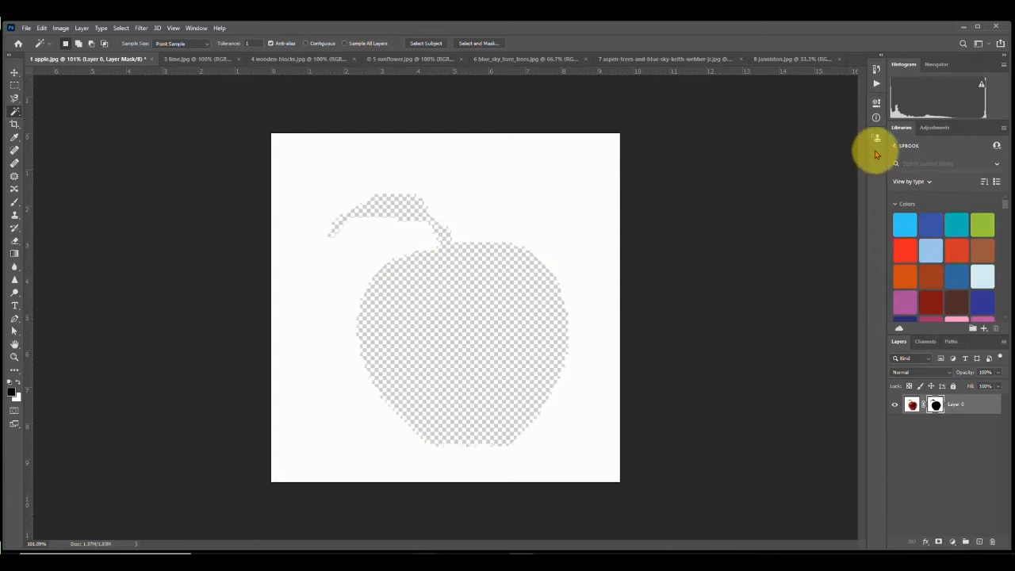
click(875, 104)
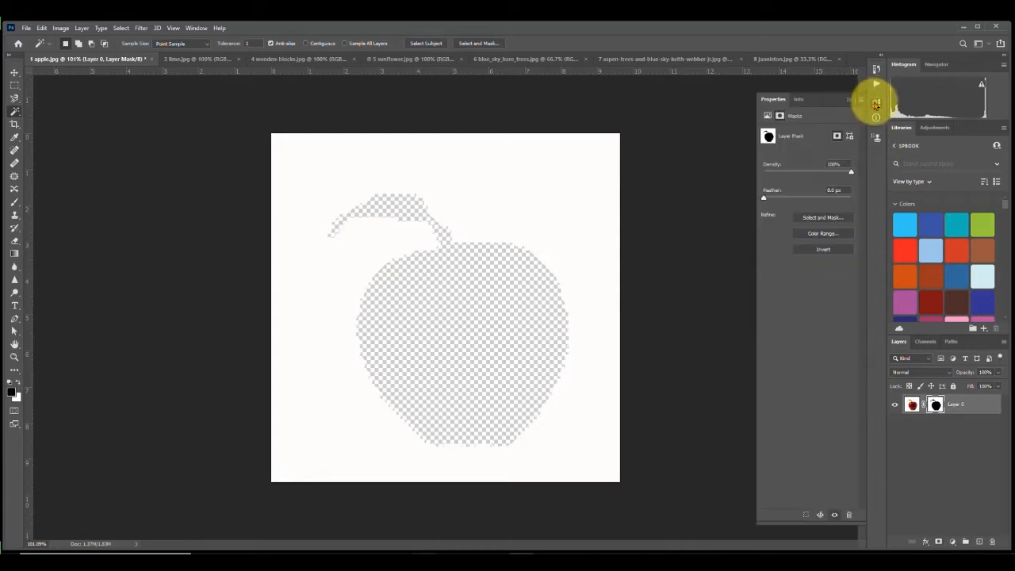
click(824, 250)
Step: Undo the mask inversion and the layer mask
scroll(424, 236, up, 6)
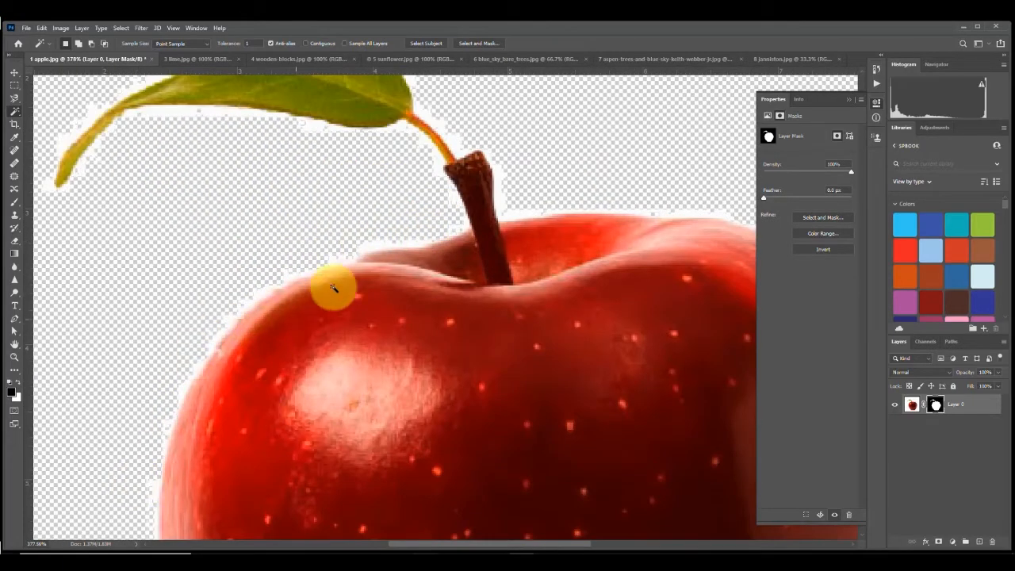
scroll(236, 211, down, 2)
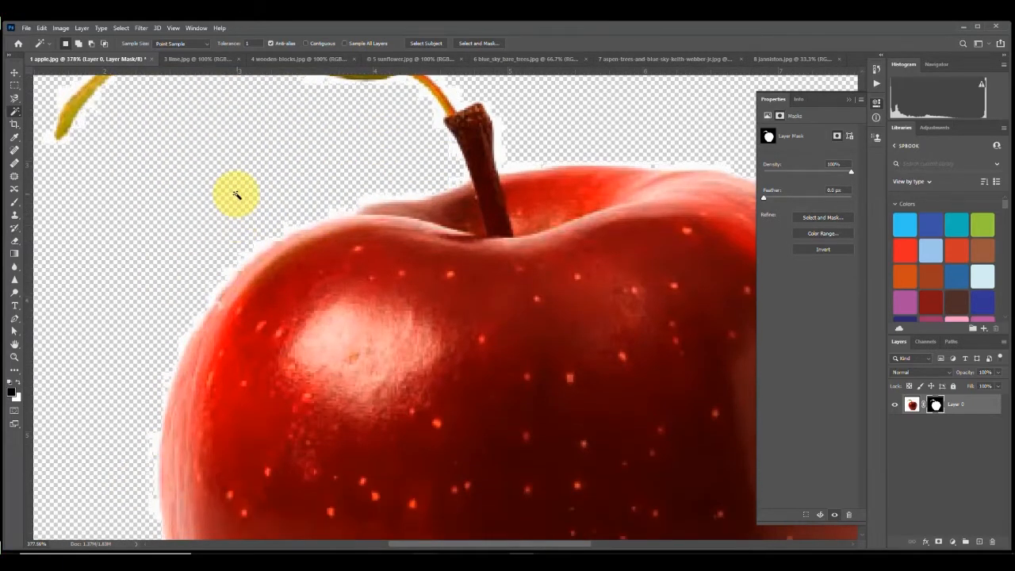
key(ctrl+0)
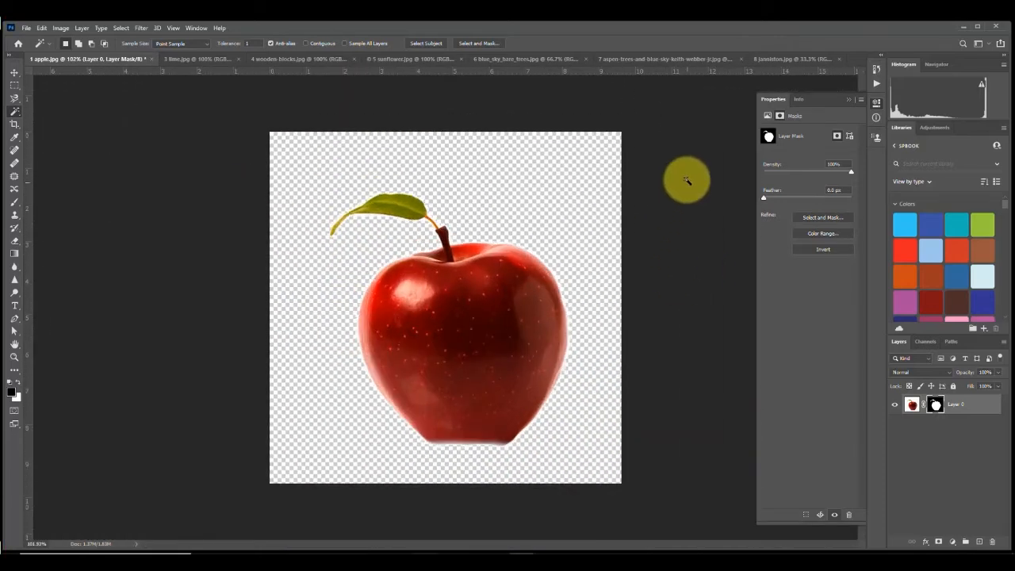
key(ctrl+z)
key(ctrl+z)
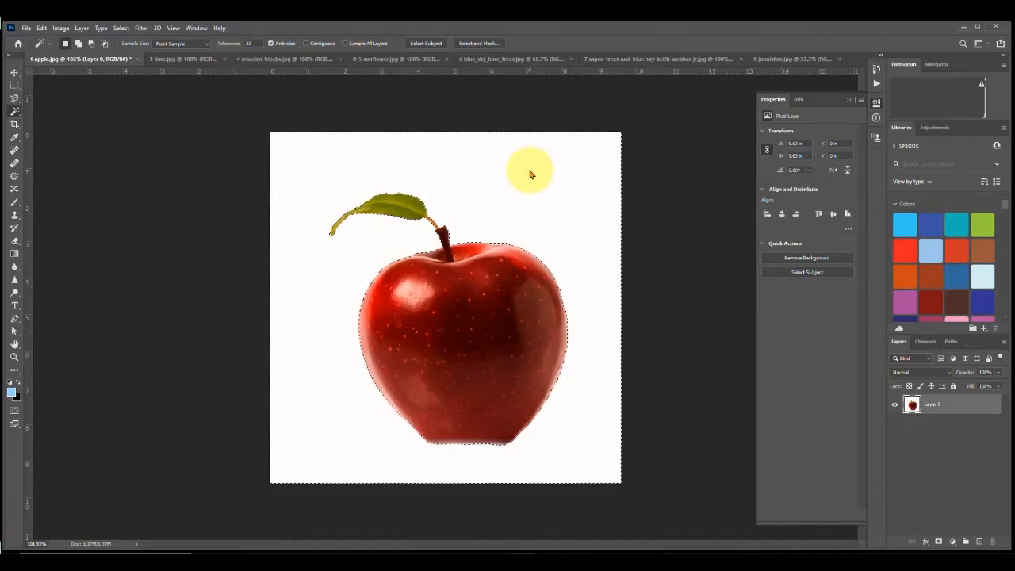
Step: Set the Magic Wand tolerance to 20 and select the white background again
click(256, 43)
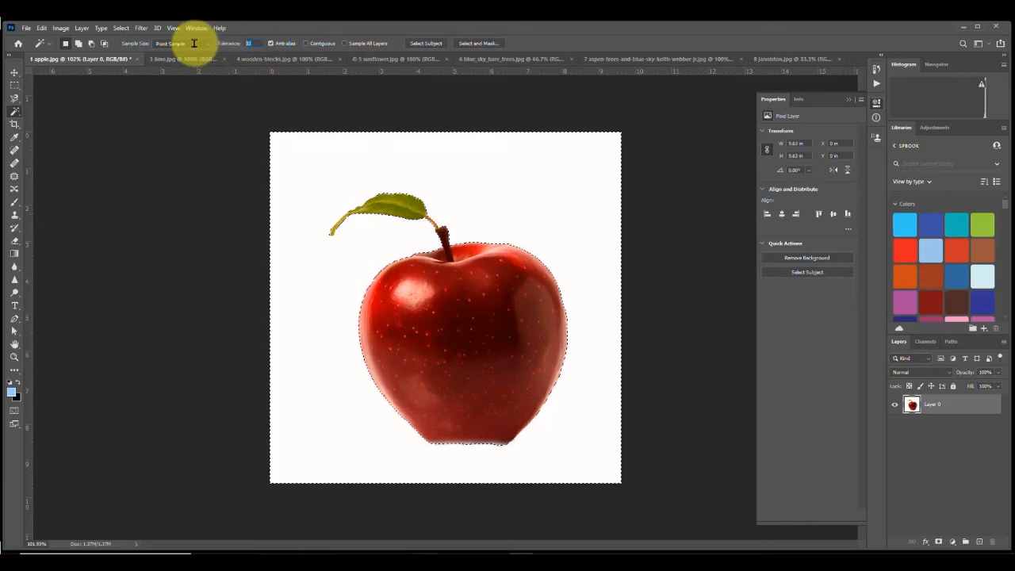
text(200)
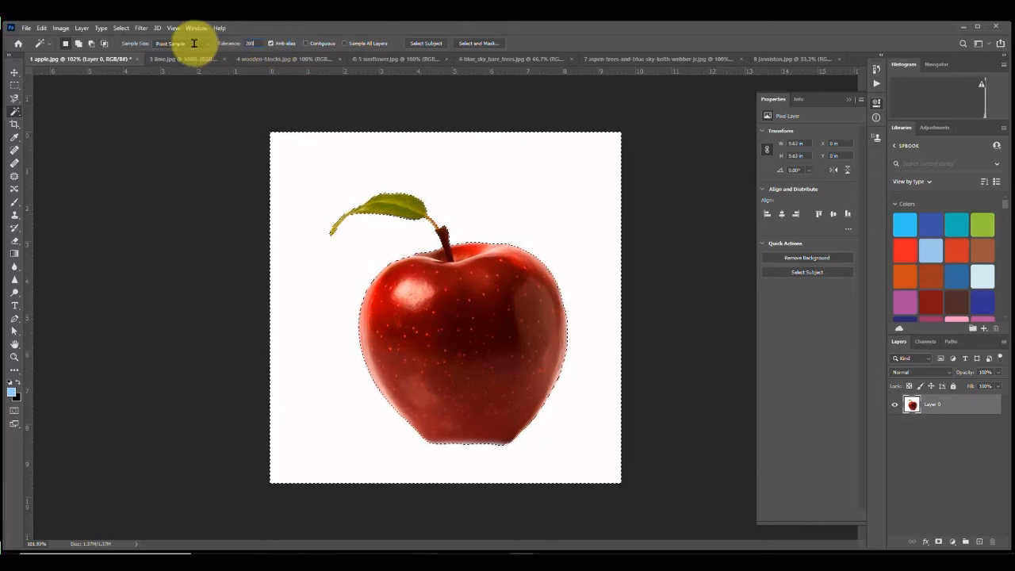
click(562, 217)
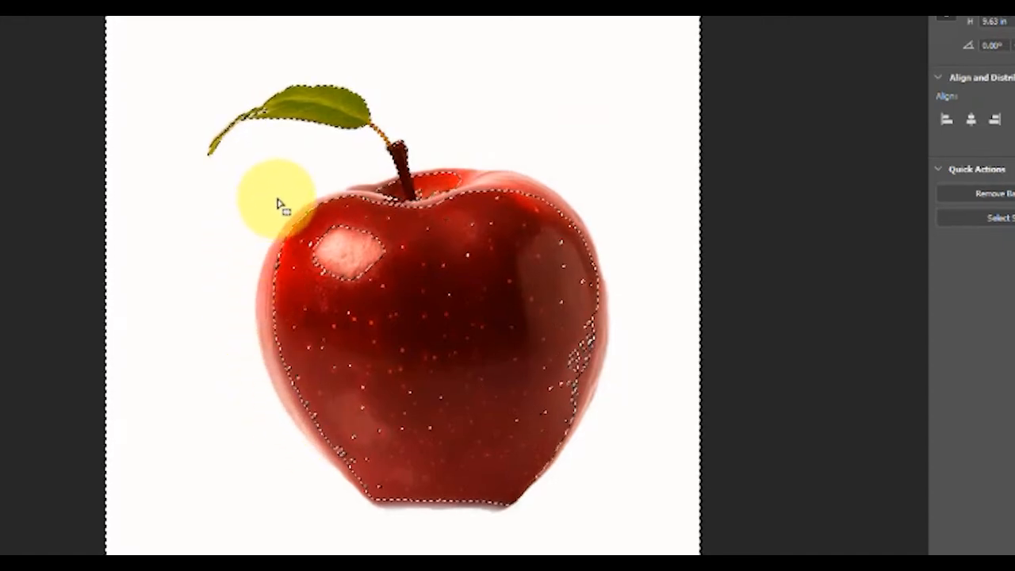
Step: Undo the accidental selection move, deselect, and reselect the white background
drag(571, 369, 601, 248)
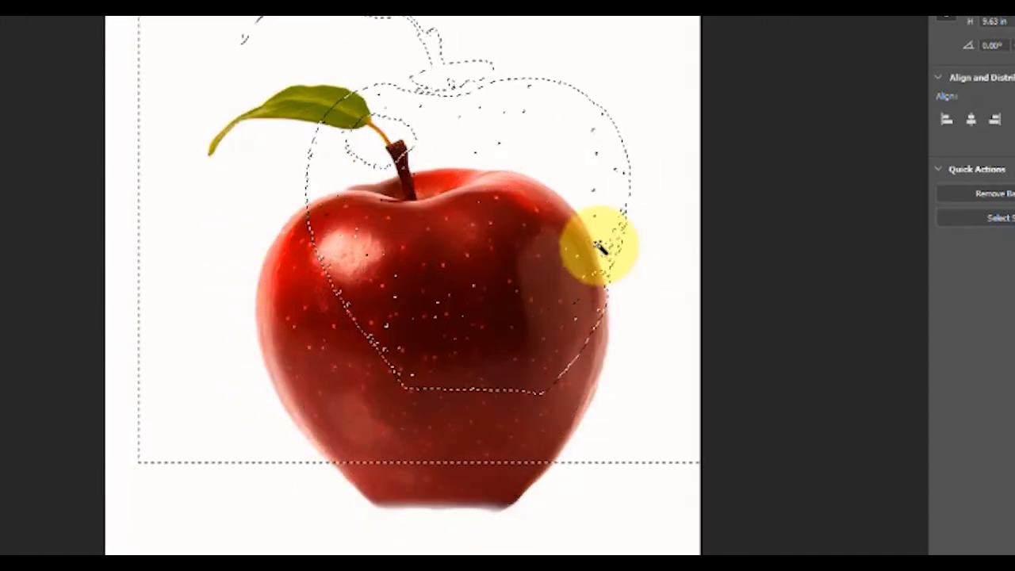
key(ctrl+z)
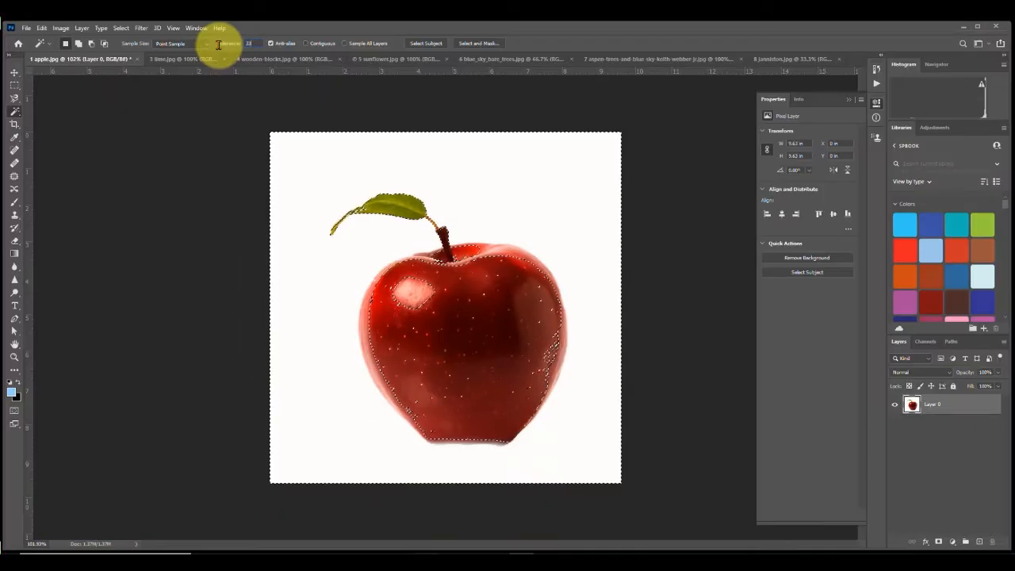
key(ctrl+d)
click(499, 165)
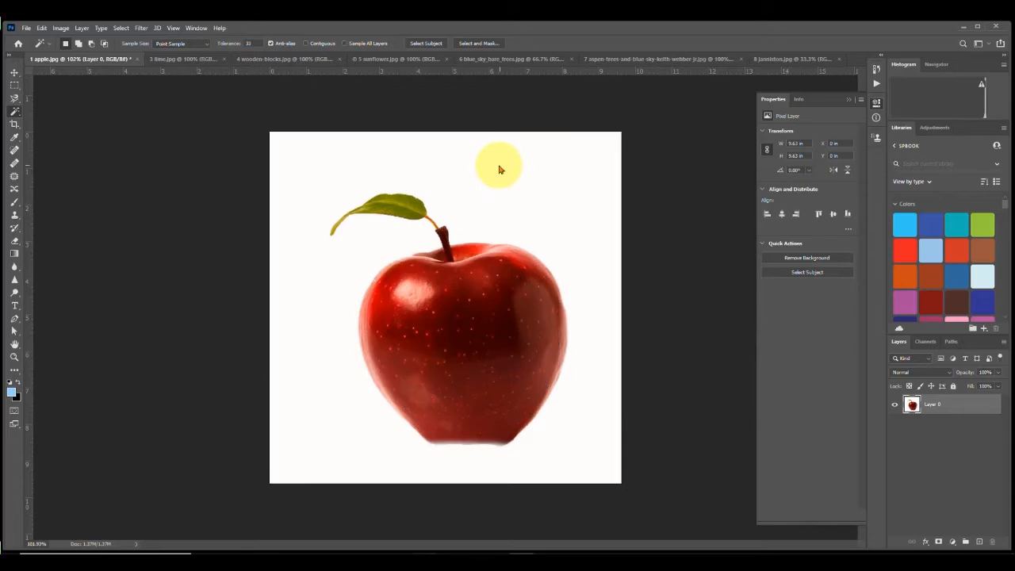
Step: Add a layer mask from the background selection and invert it to hide the background
click(939, 542)
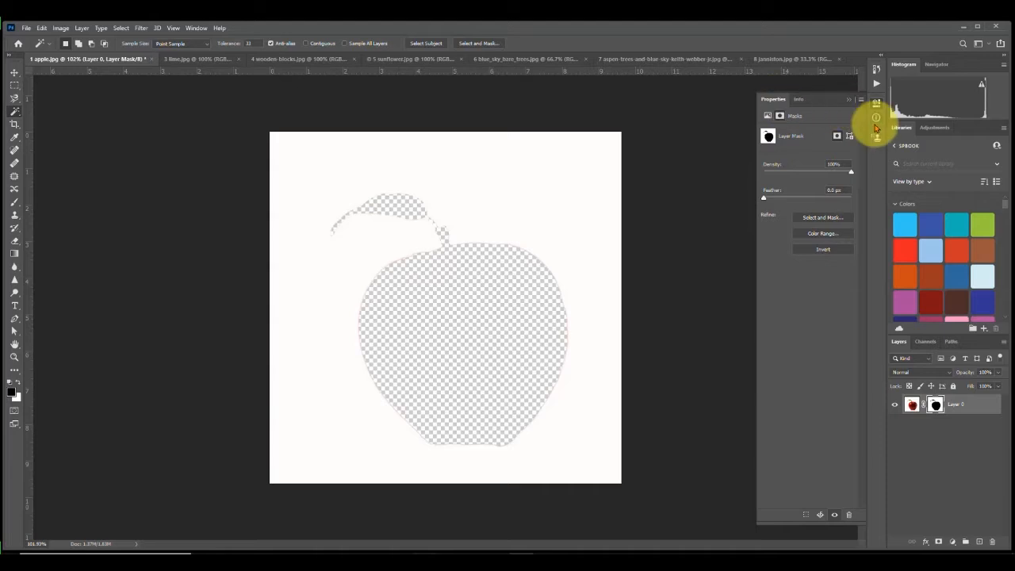
click(875, 105)
click(876, 107)
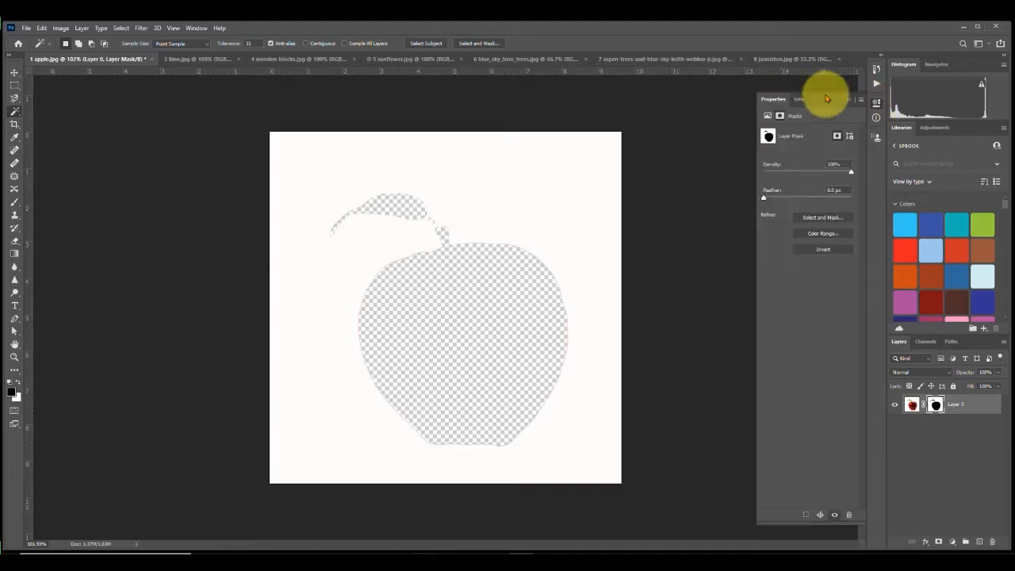
click(825, 251)
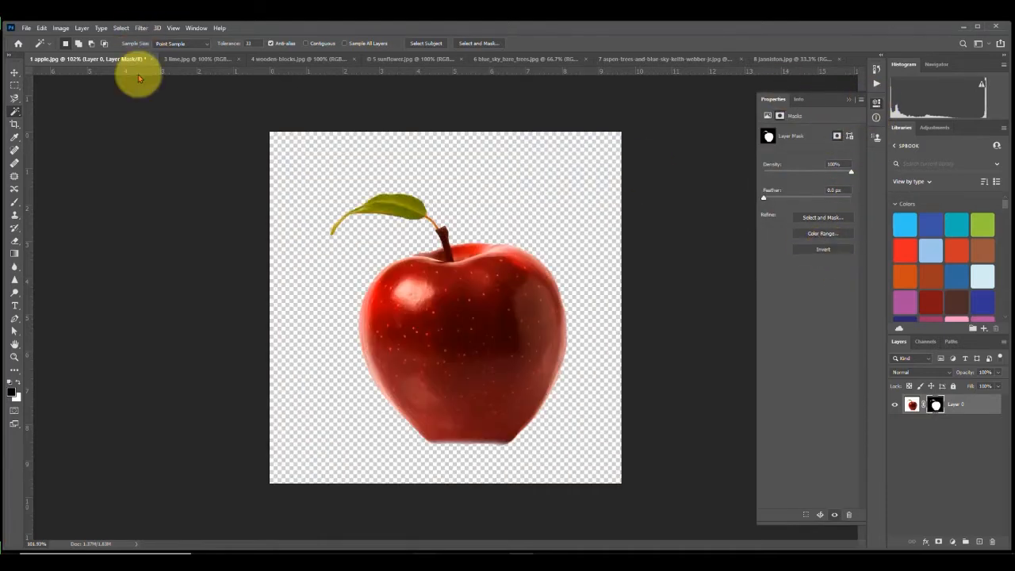
Step: Switch to the lime.jpg document, try Magic Wand selections on the lime, and deselect
click(200, 59)
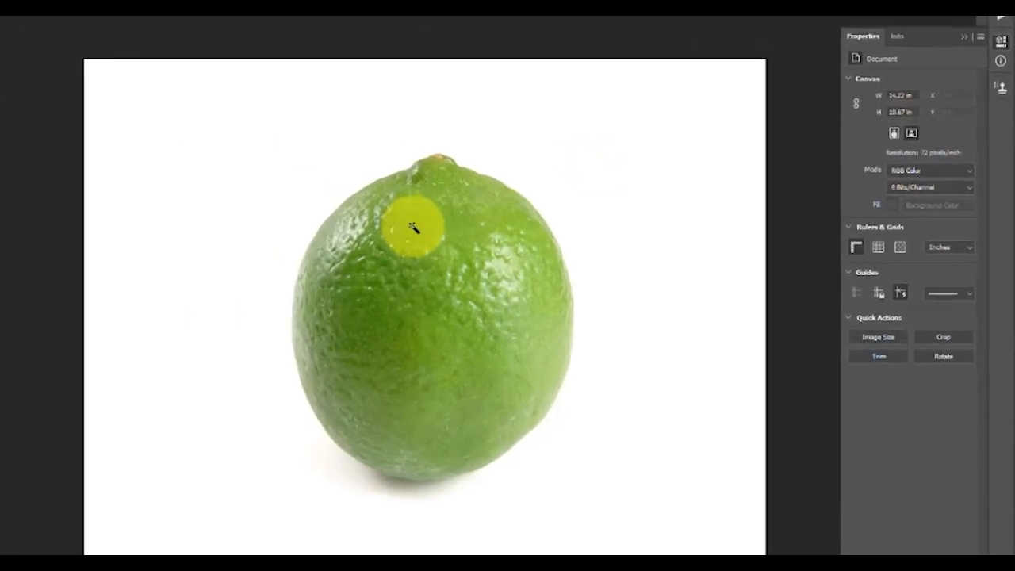
click(408, 227)
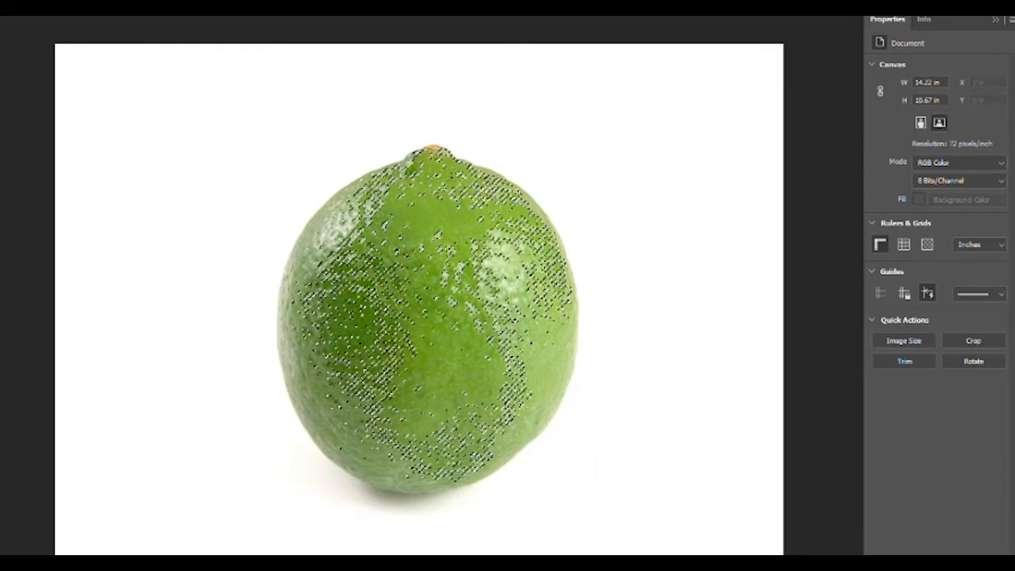
click(444, 278)
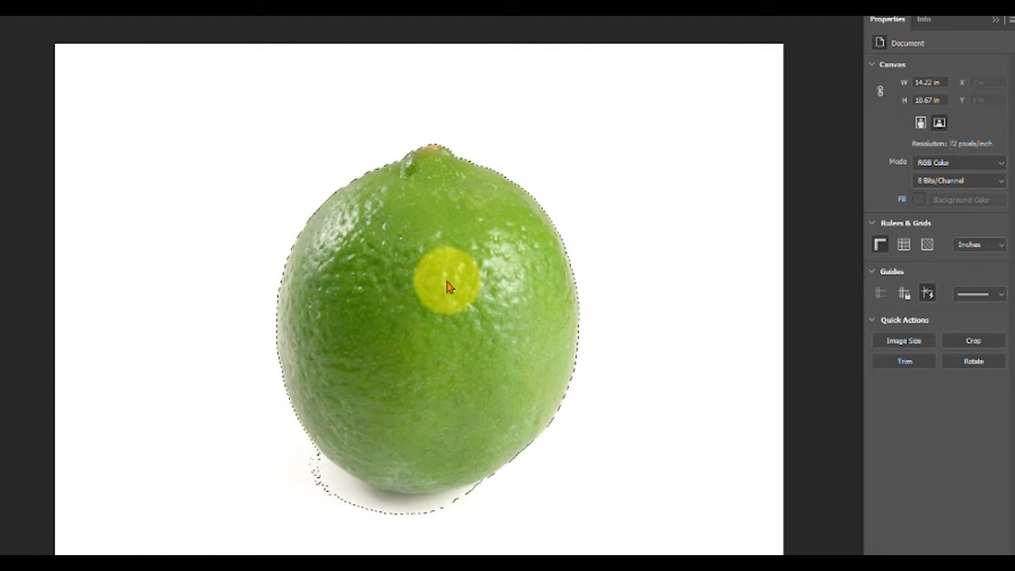
key(ctrl+d)
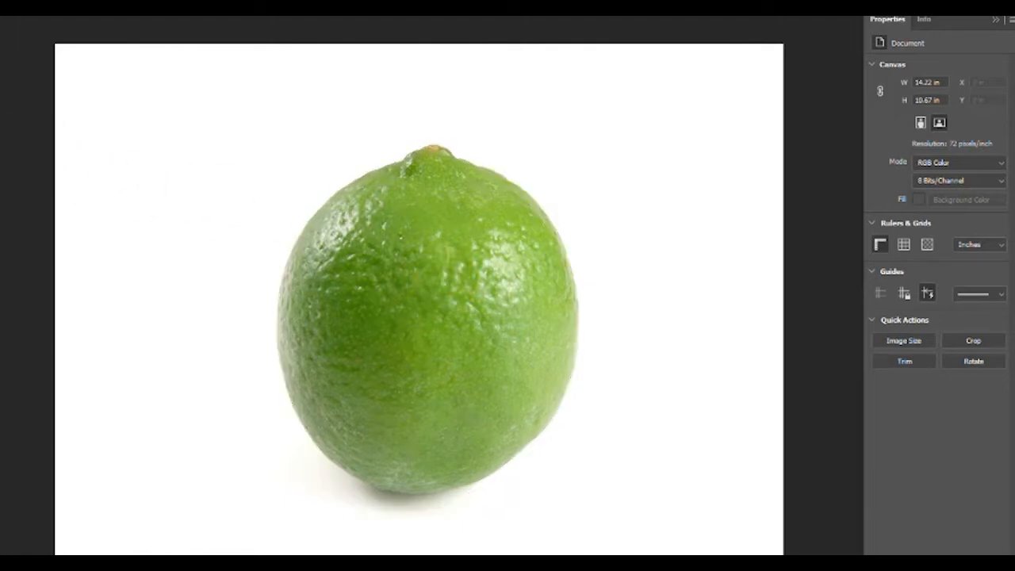
Step: Select the lime with the Quick Selection tool, then subtract the shadow area beneath it from the selection
click(14, 111)
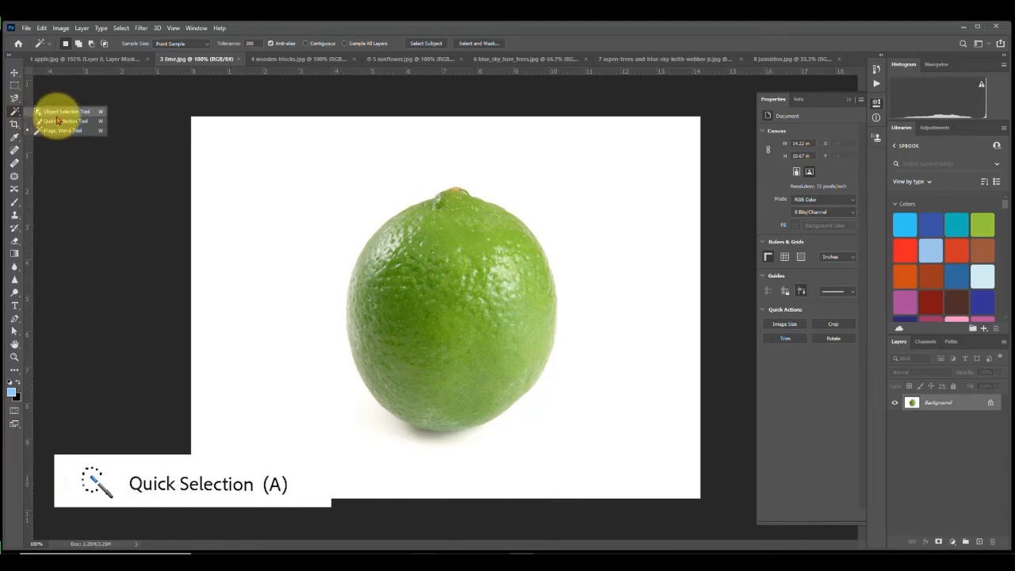
click(58, 121)
mouse_move(435, 208)
mouse_down()
mouse_move(398, 309)
mouse_move(402, 358)
mouse_move(418, 396)
mouse_move(432, 420)
mouse_up()
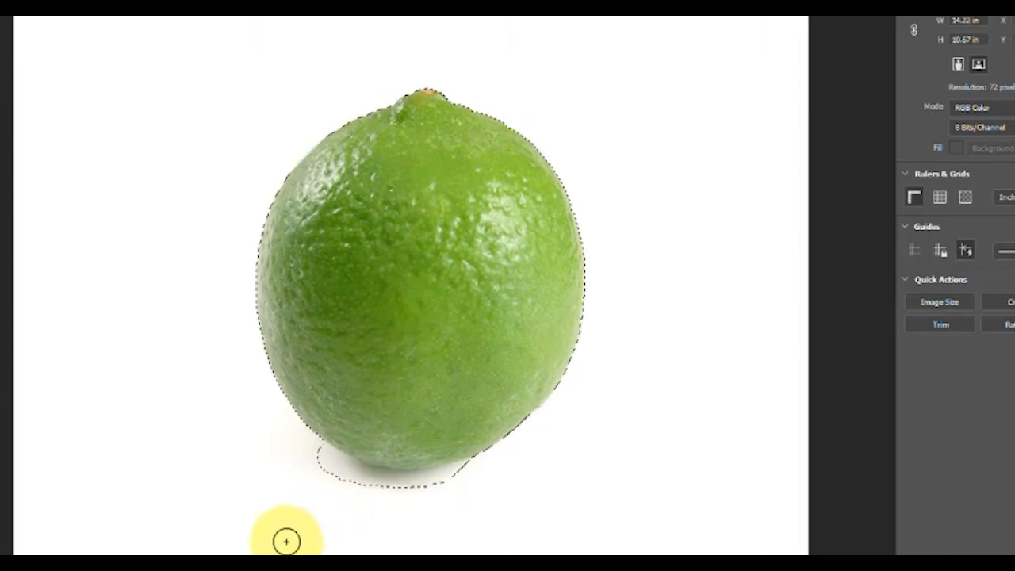
key(alt)
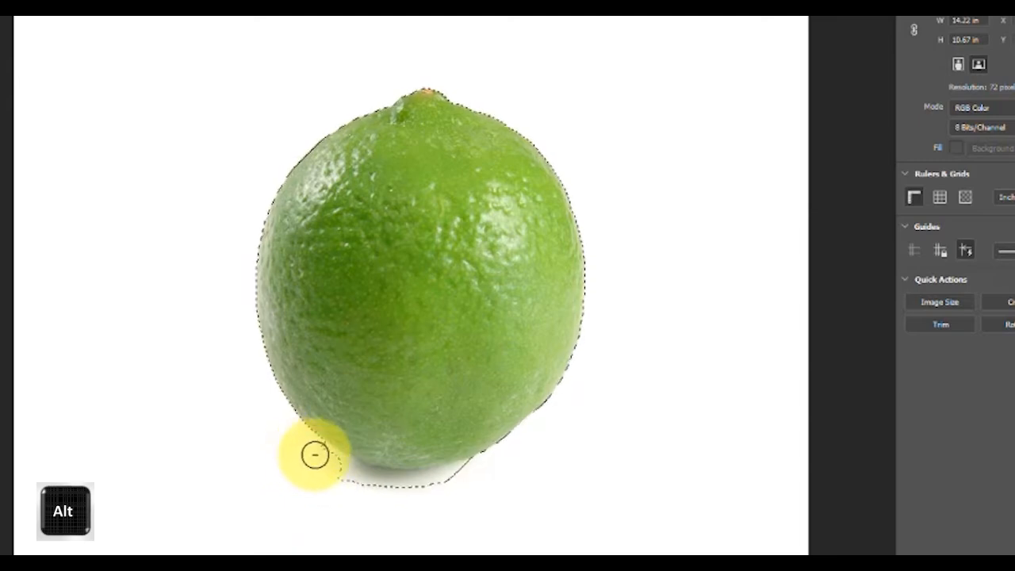
drag(345, 473, 310, 452)
click(342, 467)
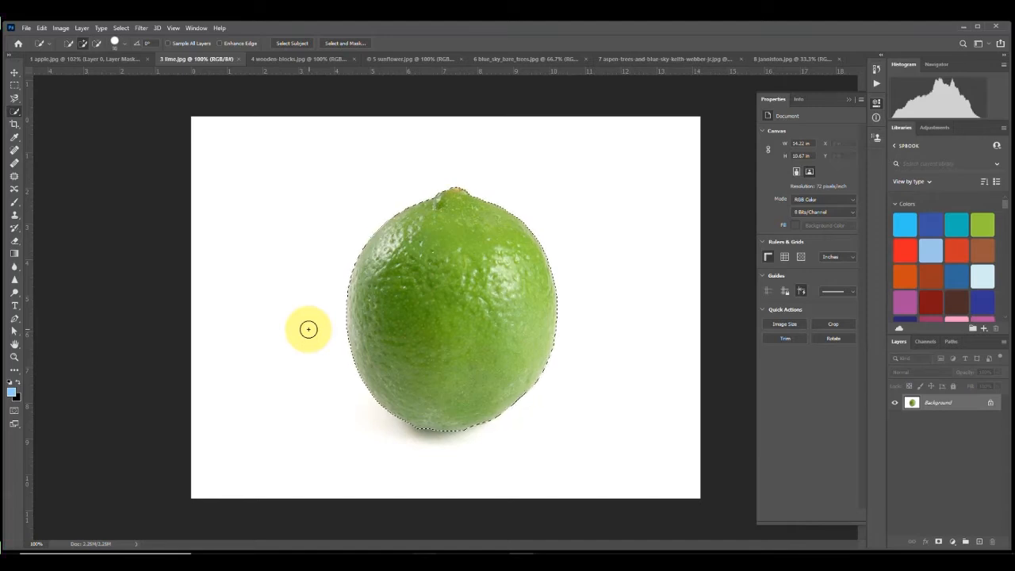
Step: Add a layer mask from the lime selection, then delete that layer mask again
click(125, 43)
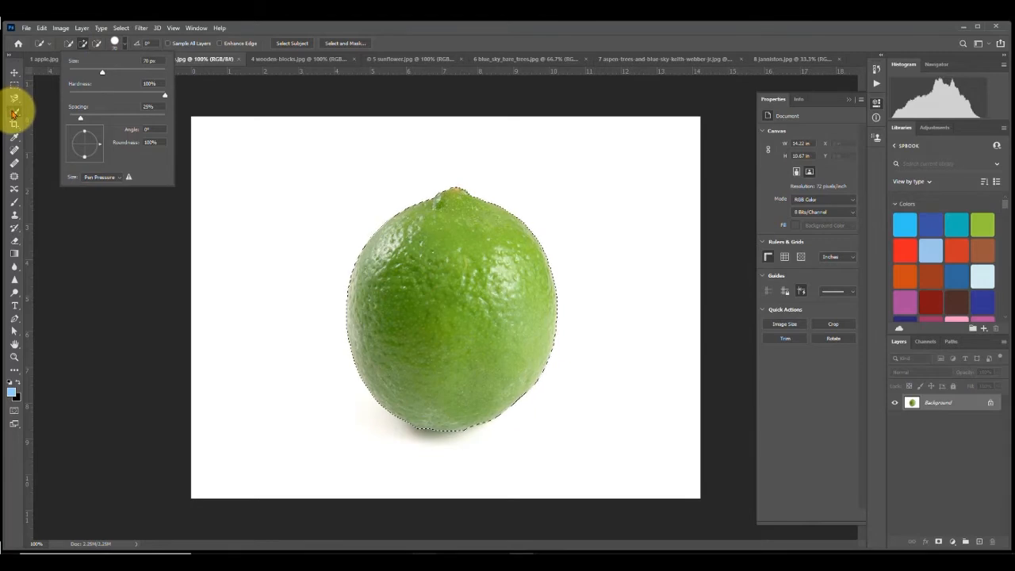
click(14, 114)
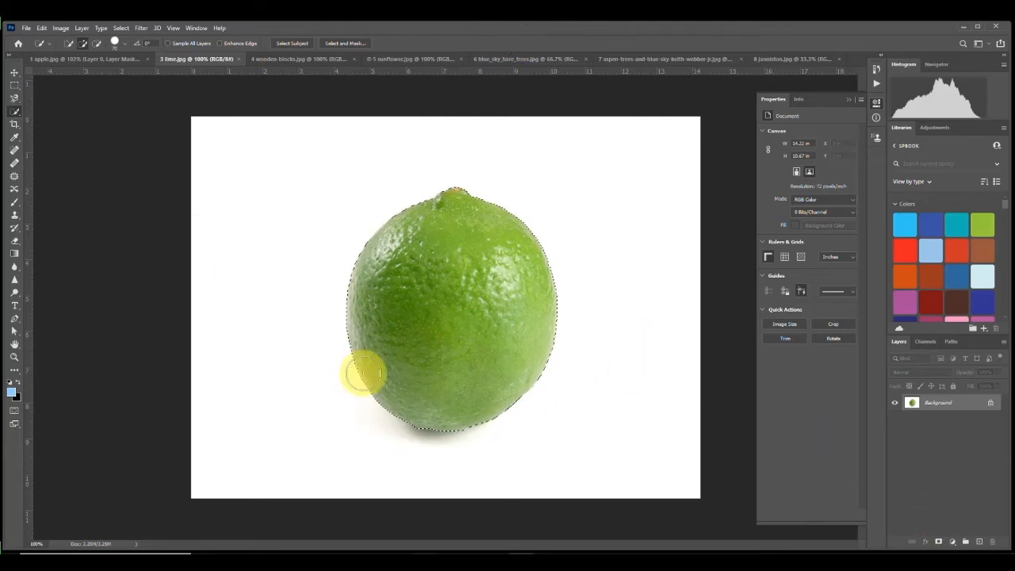
click(939, 543)
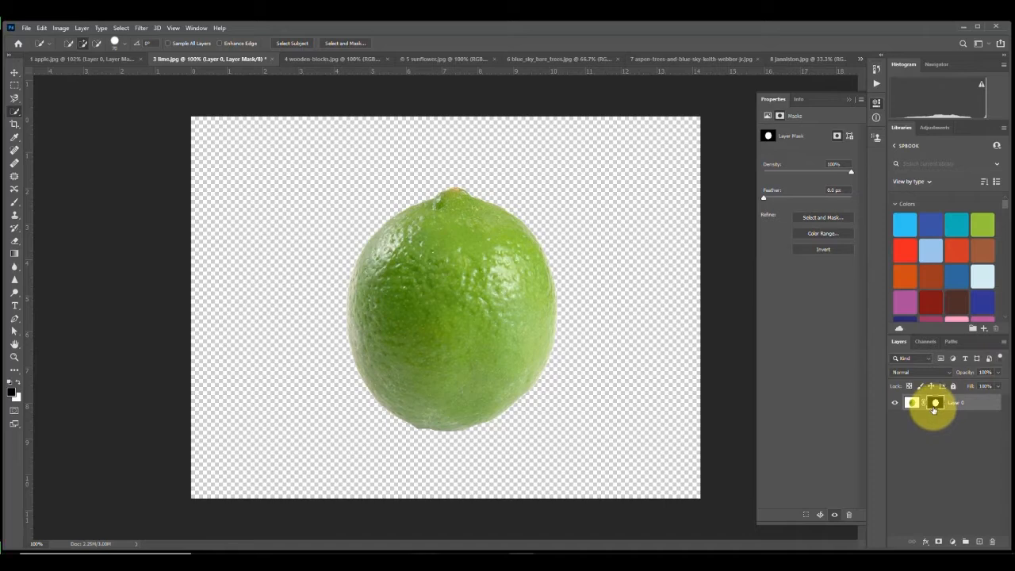
right_click(934, 407)
click(942, 429)
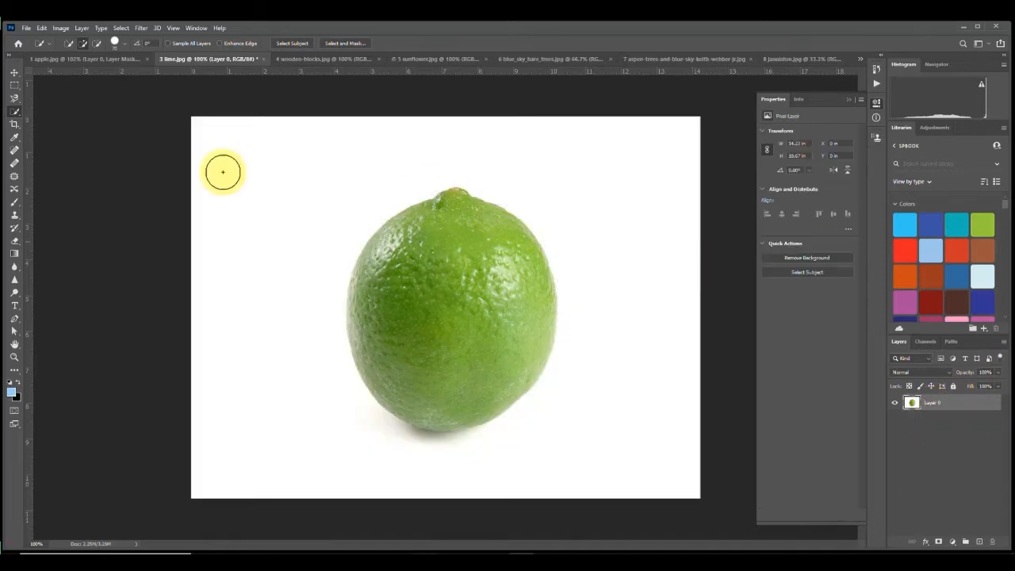
Step: Switch to the apple.jpg document and delete the apple layer's mask
click(70, 60)
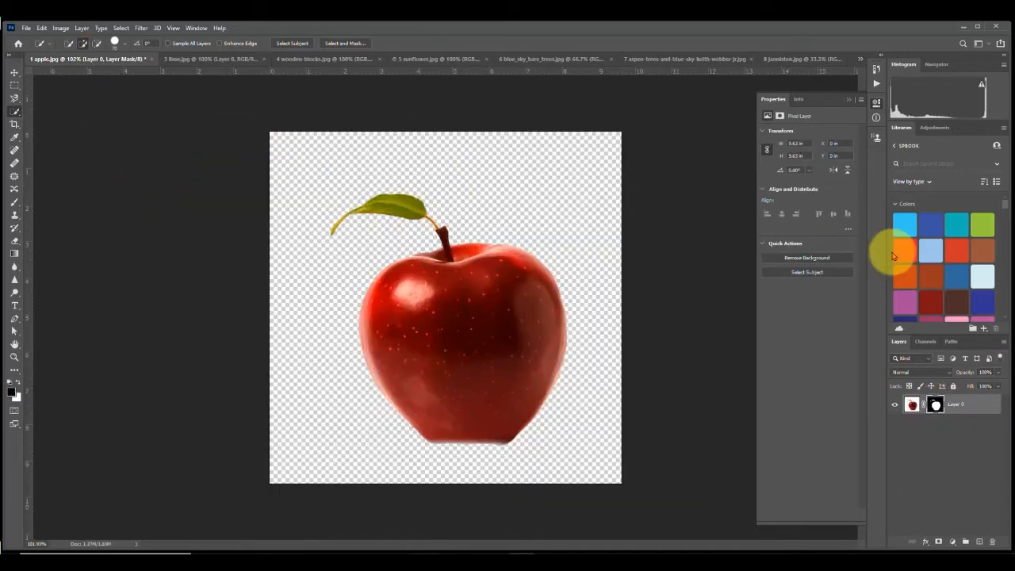
right_click(936, 406)
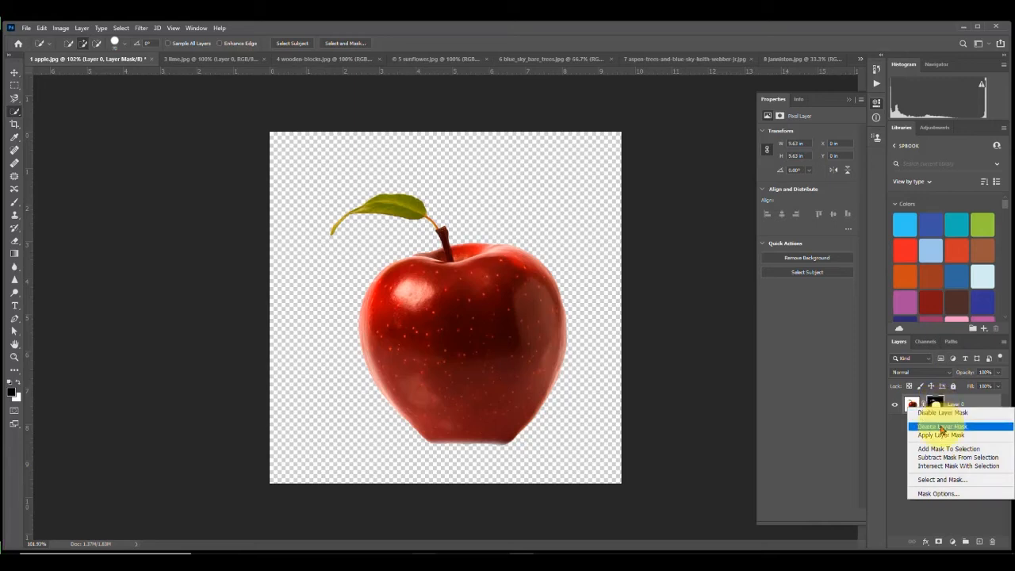
click(941, 427)
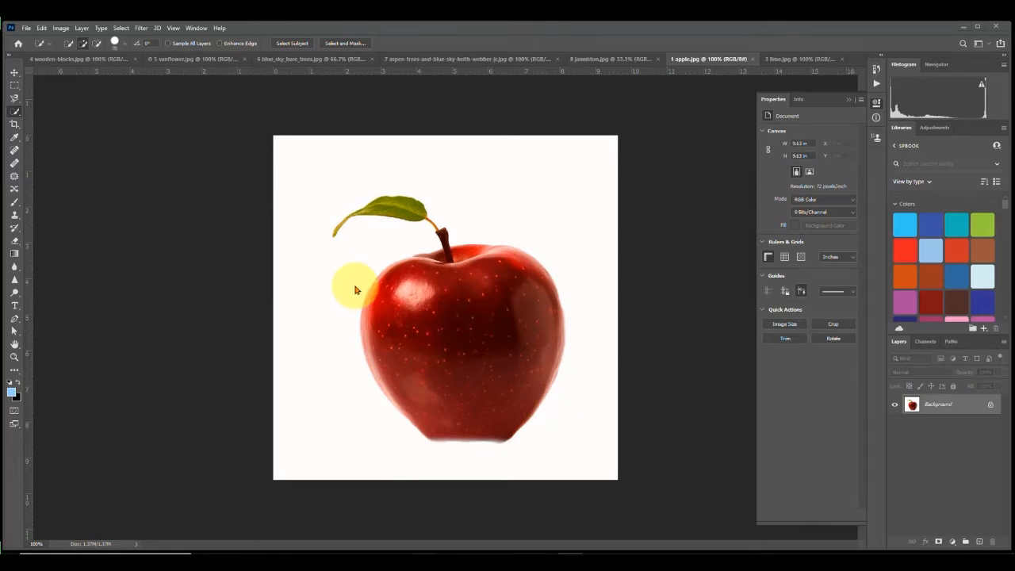
click(877, 104)
click(878, 104)
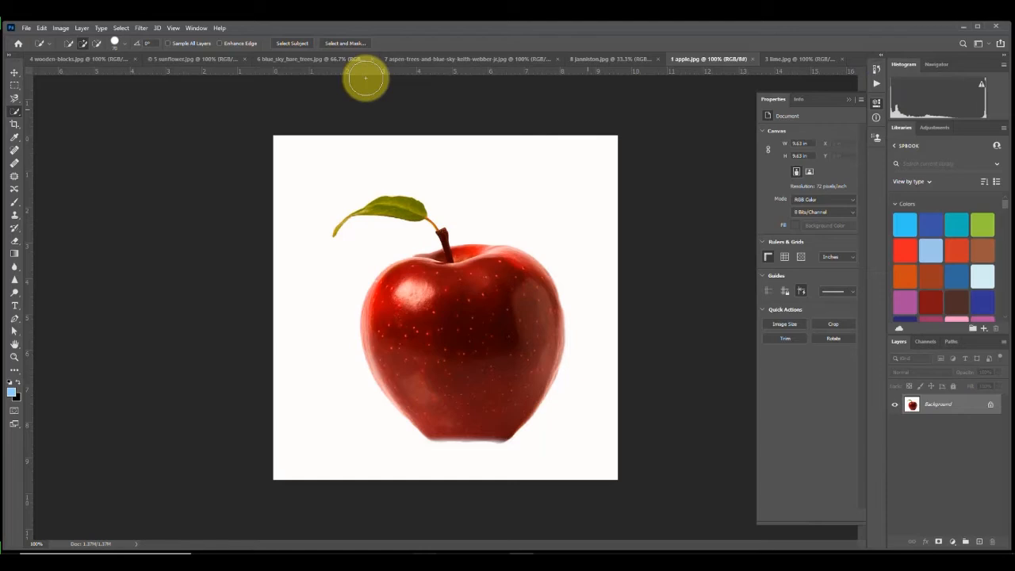
click(196, 28)
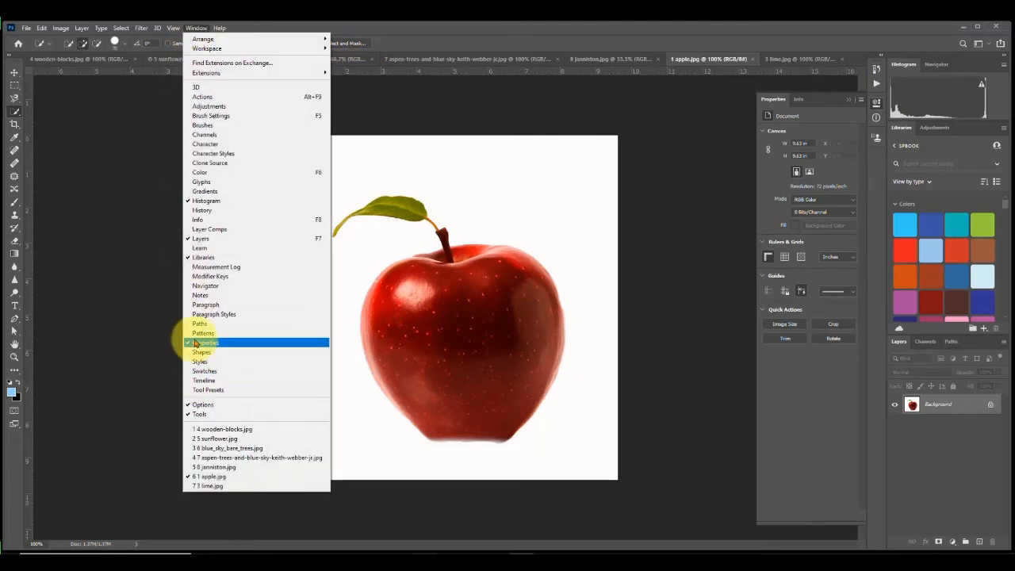
click(453, 37)
click(980, 44)
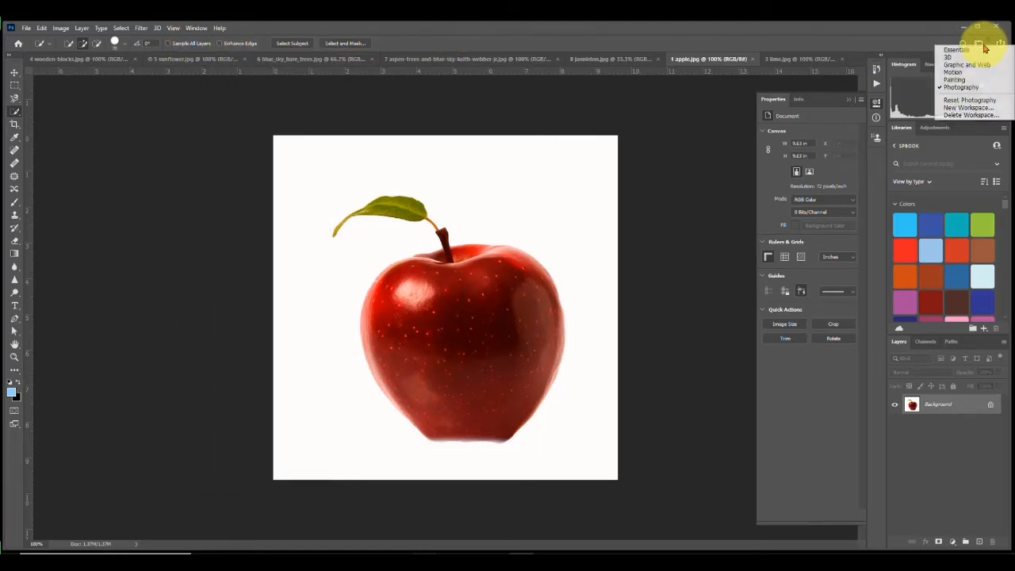
click(964, 87)
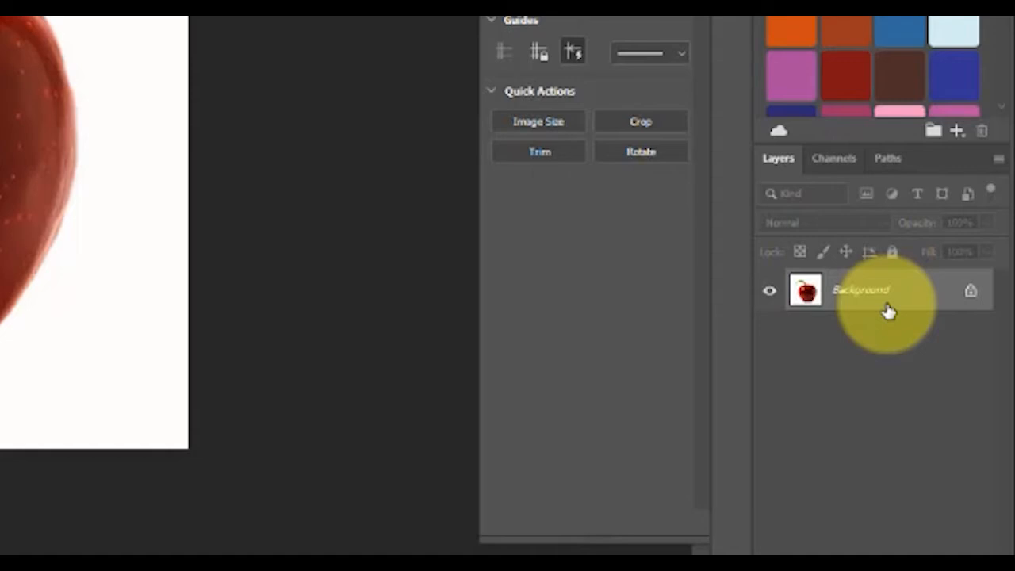
Step: Unlock the apple's Background layer and select the apple with Select Subject
click(971, 296)
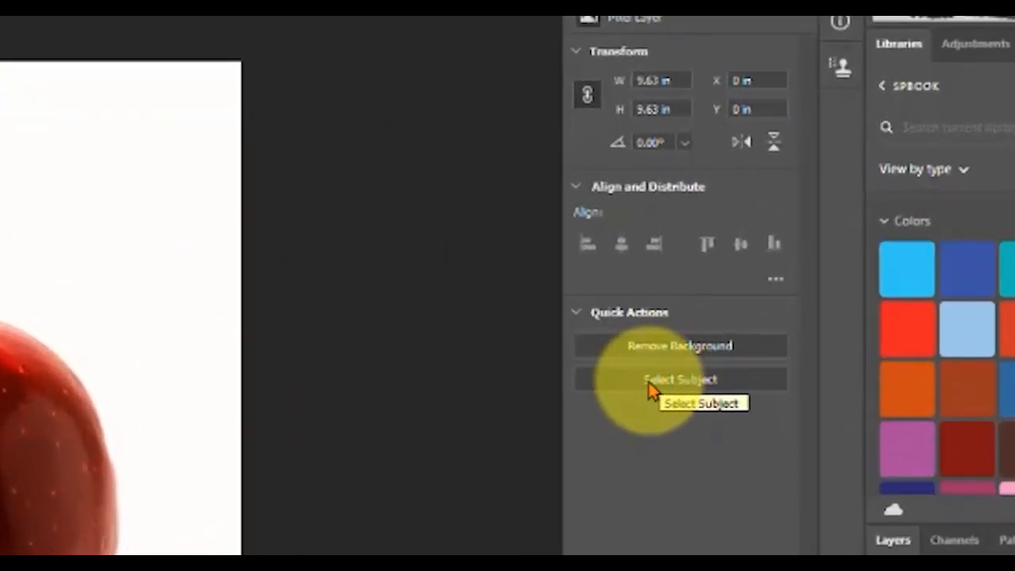
click(649, 381)
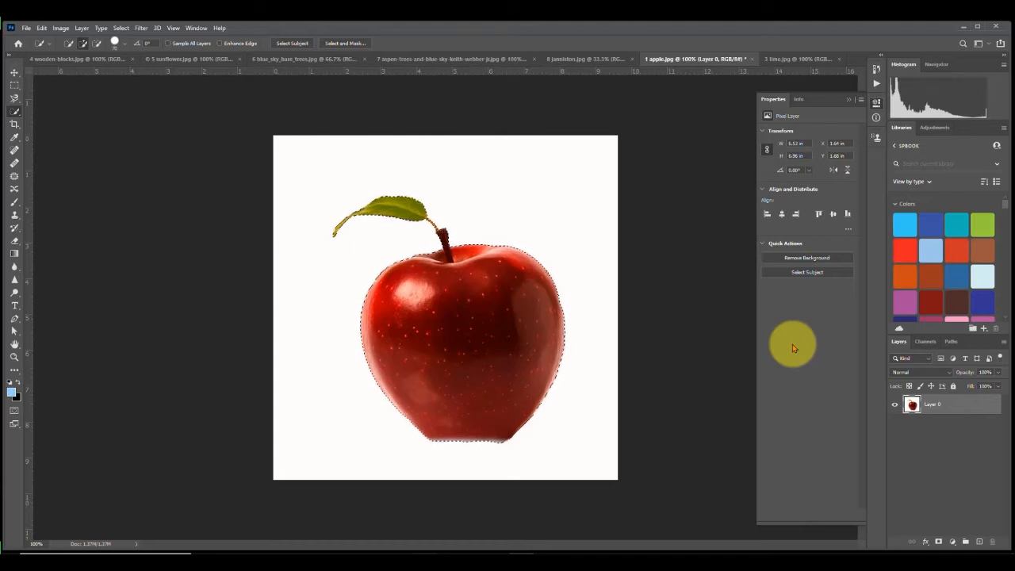
Step: Add a layer mask from the apple selection and undo it
click(939, 543)
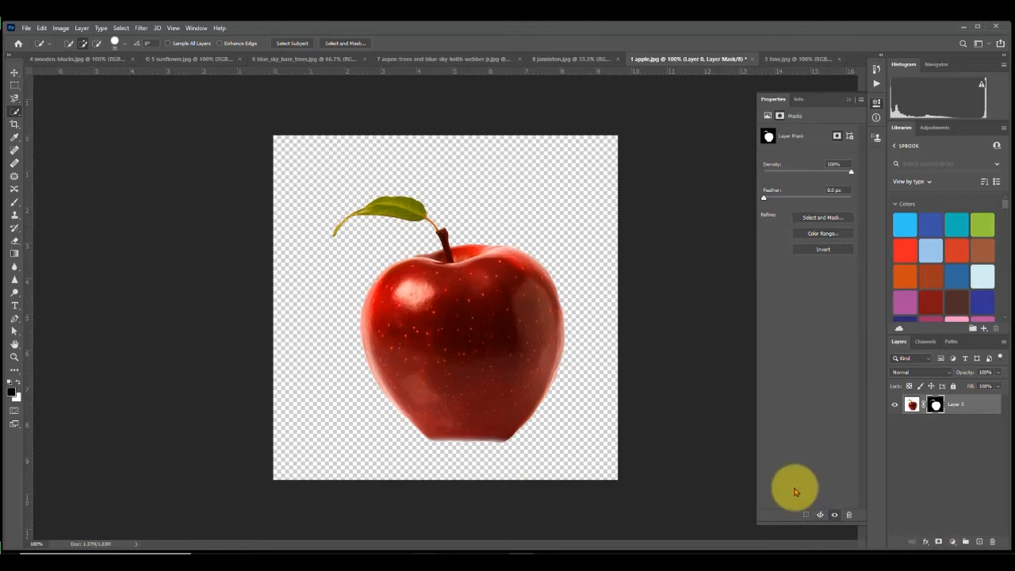
key(ctrl+z)
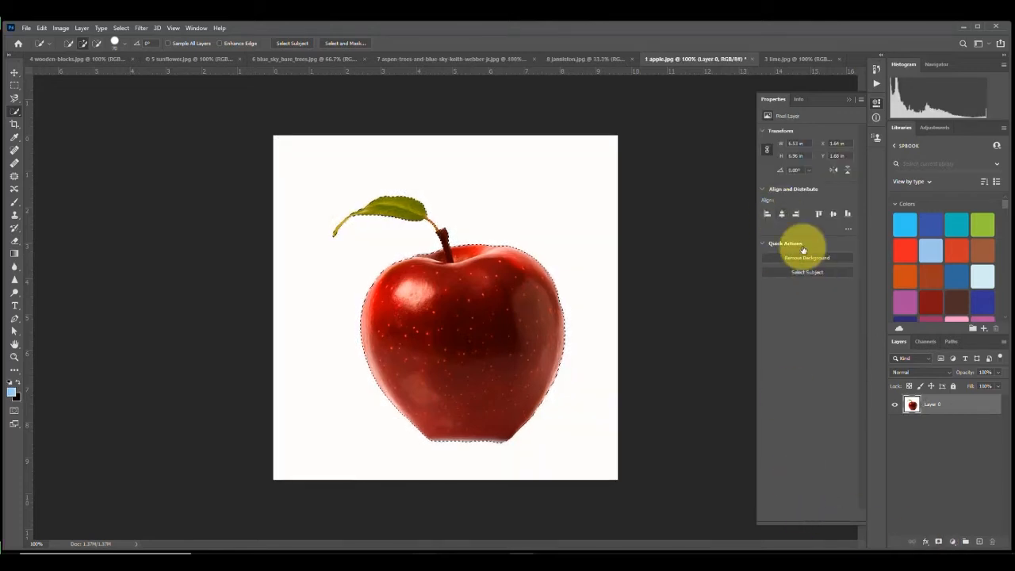
Step: Remove the apple's background with the Remove Background quick action, confirming the selection discard
click(806, 258)
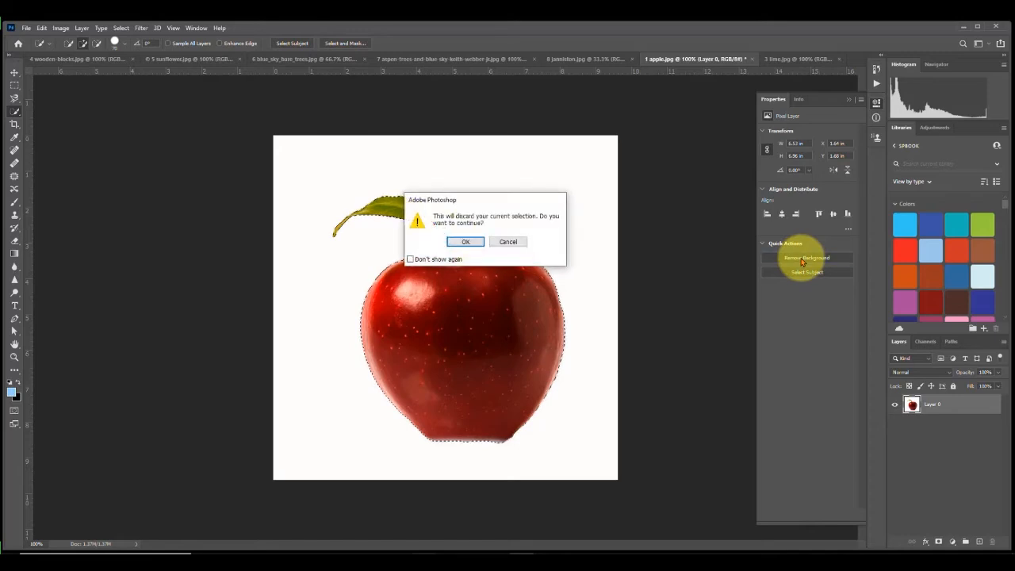
click(466, 242)
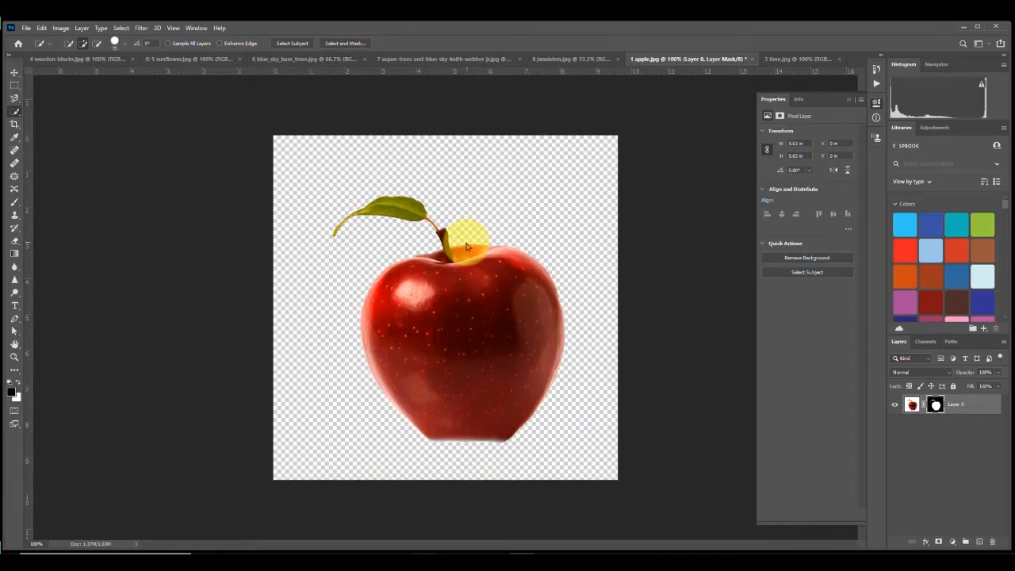
Step: Switch to lime.jpg, unlock its Background layer, and select the lime with Select Subject
click(805, 58)
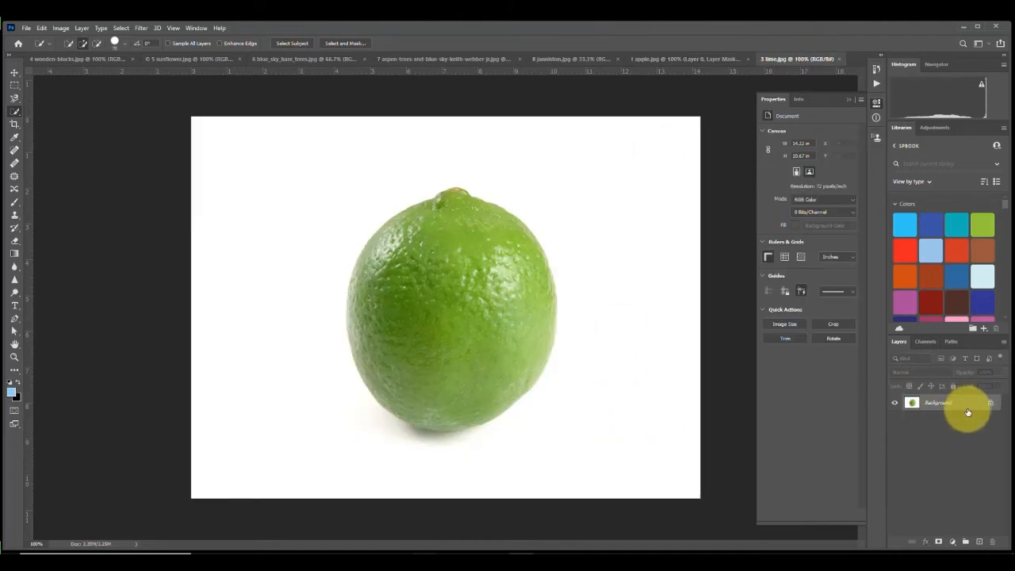
click(990, 408)
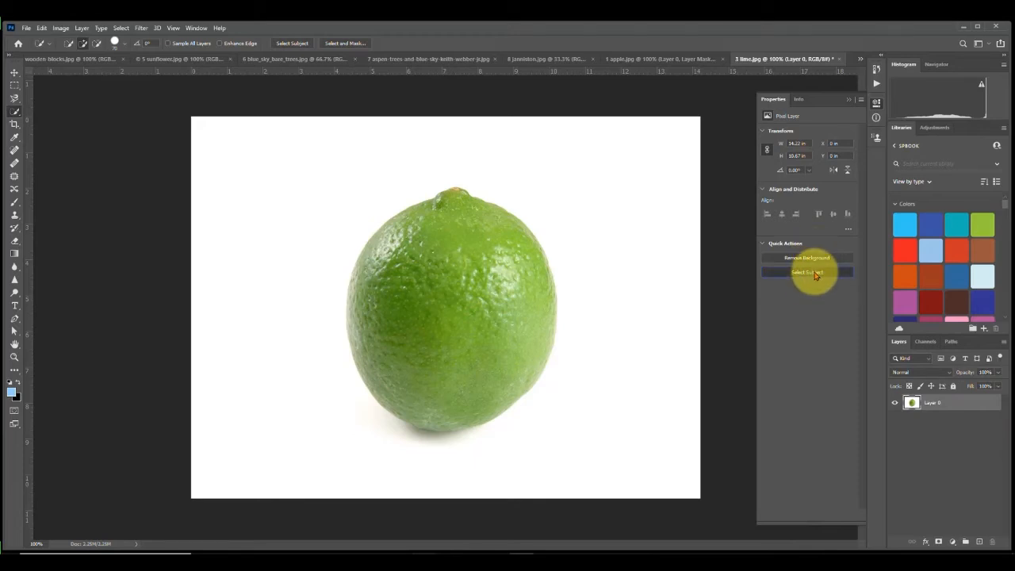
click(814, 273)
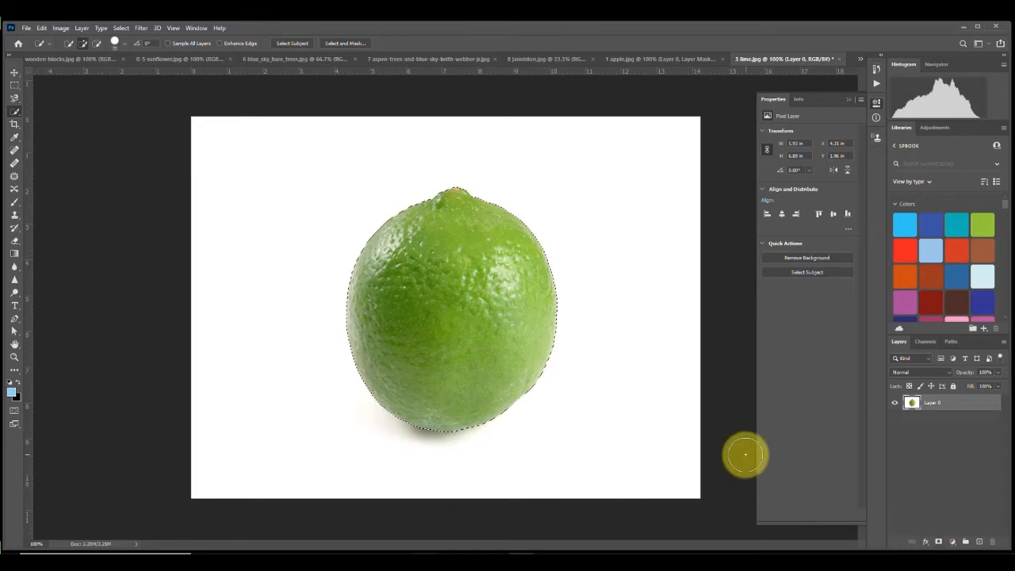
Step: Deselect and remove the lime's background with the Remove Background quick action
key(ctrl+d)
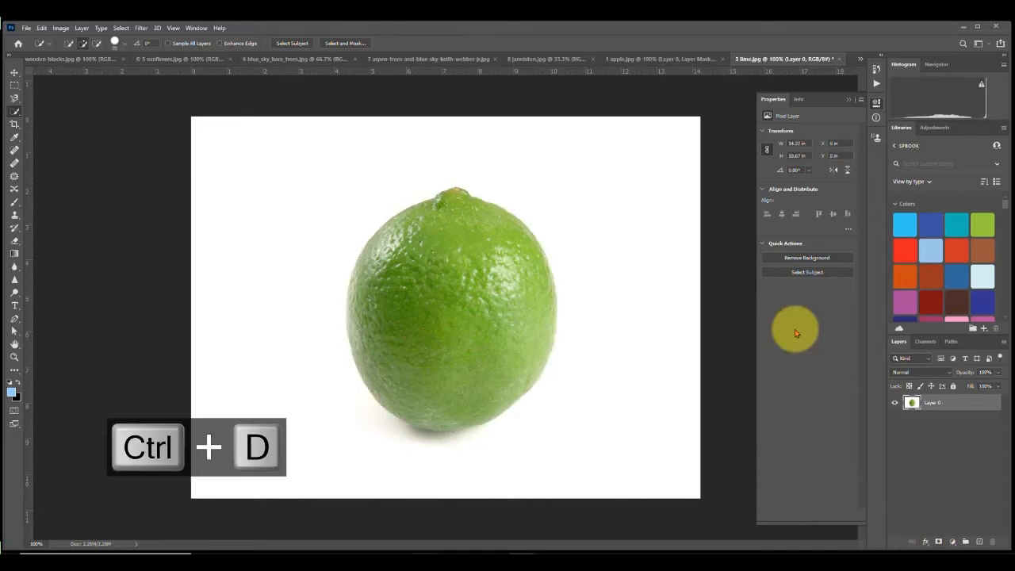
click(800, 259)
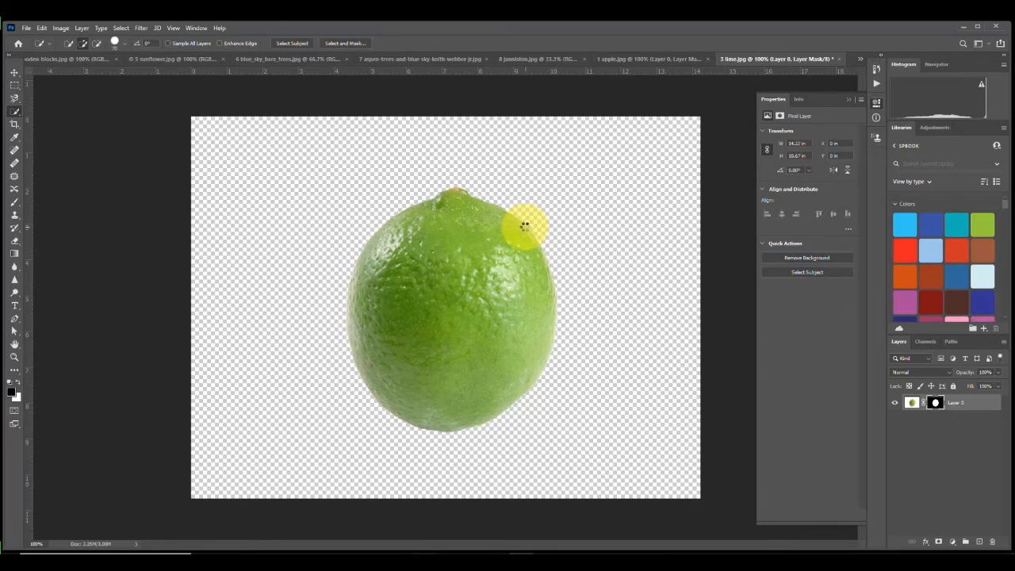
Step: Switch to wooden-blocks.jpg and unlock its Background layer
click(56, 62)
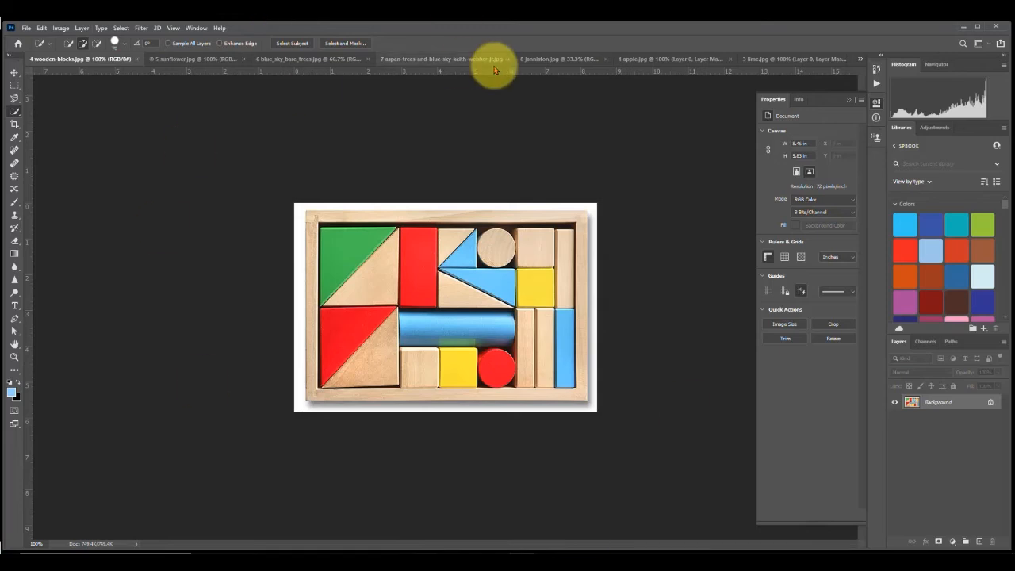
click(992, 405)
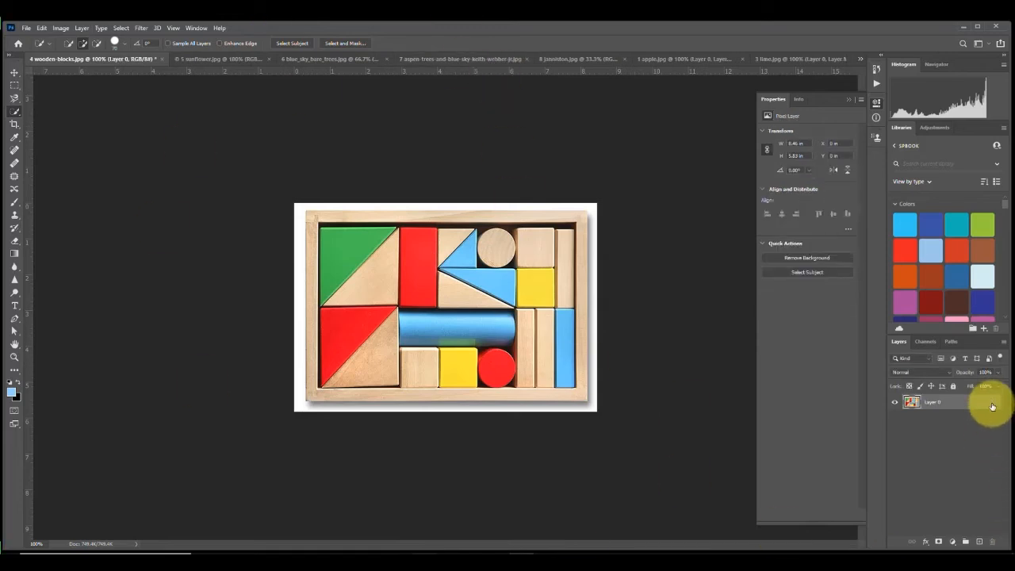
Step: Try removing the wooden blocks' background with Remove Background, then undo it
click(806, 258)
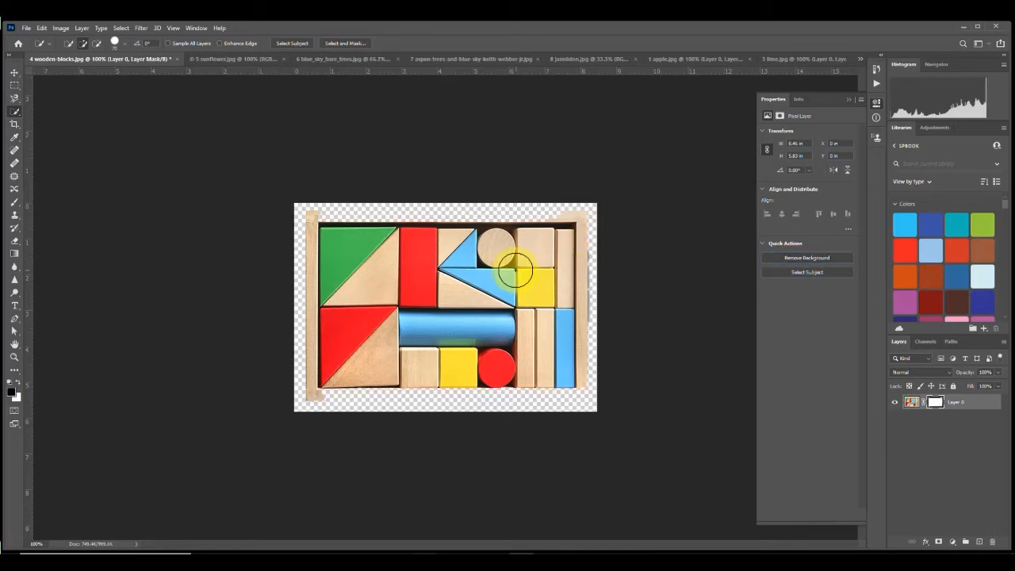
key(ctrl+0)
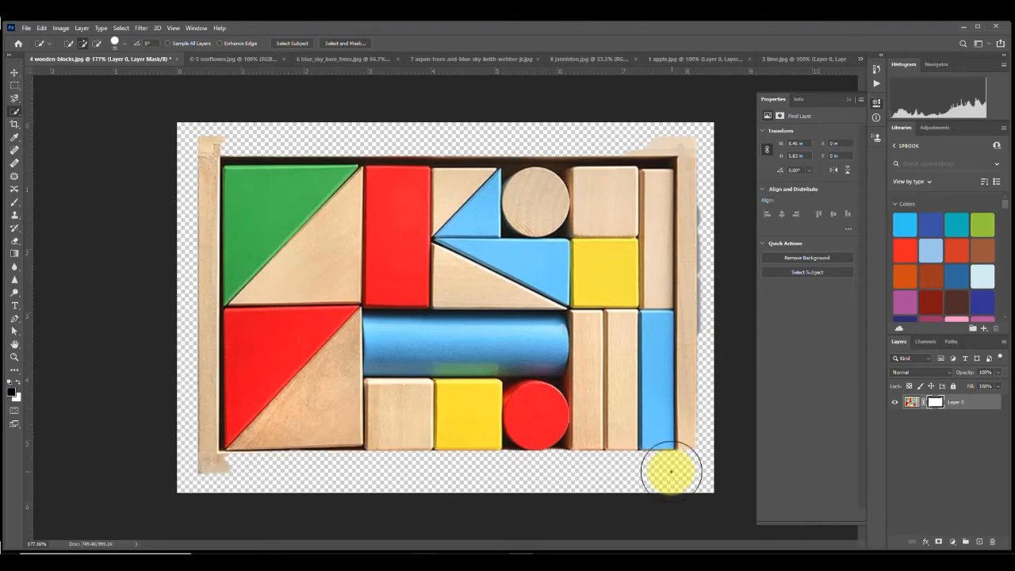
key(ctrl+z)
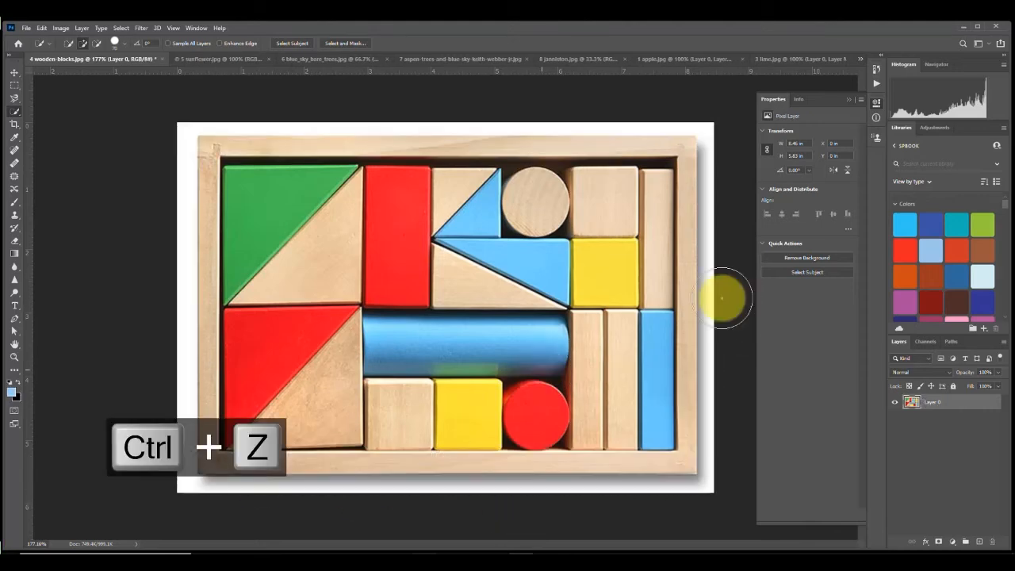
Step: Select the wooden-block tray with Select Subject and extend the selection along its edges with the Quick Selection tool
click(819, 272)
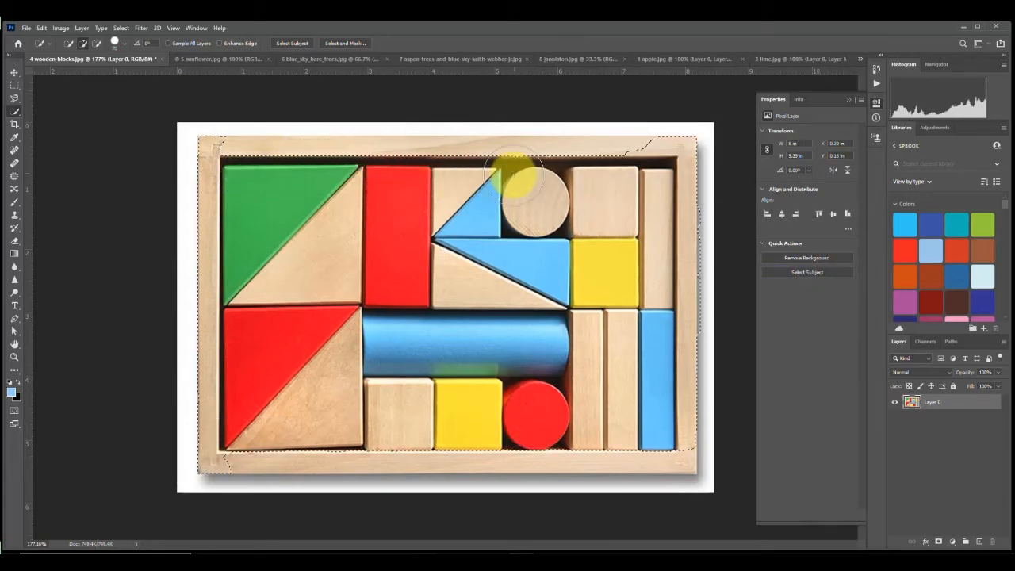
right_click(15, 112)
click(56, 121)
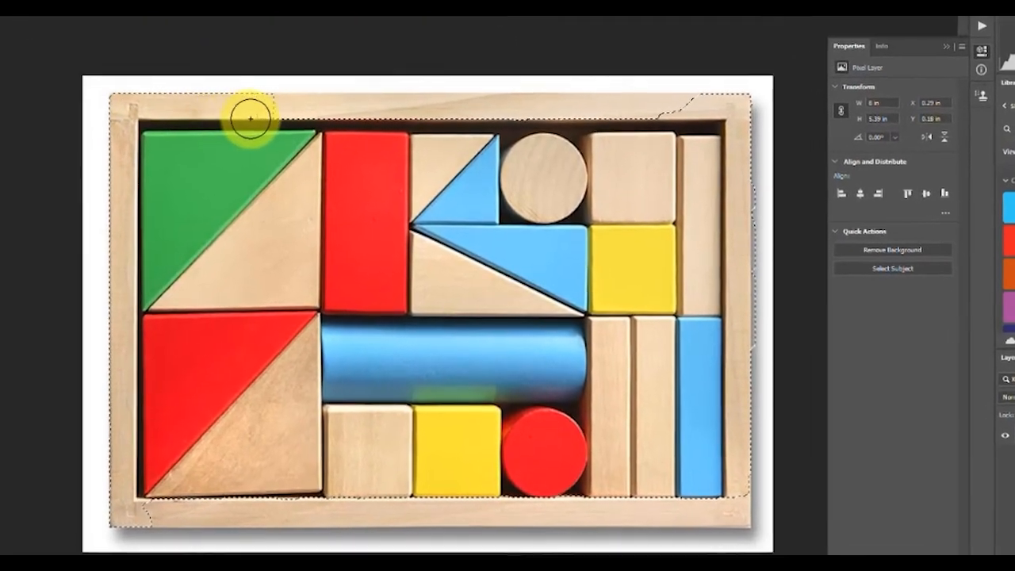
mouse_move(383, 112)
mouse_down()
mouse_move(707, 102)
mouse_move(758, 173)
mouse_up()
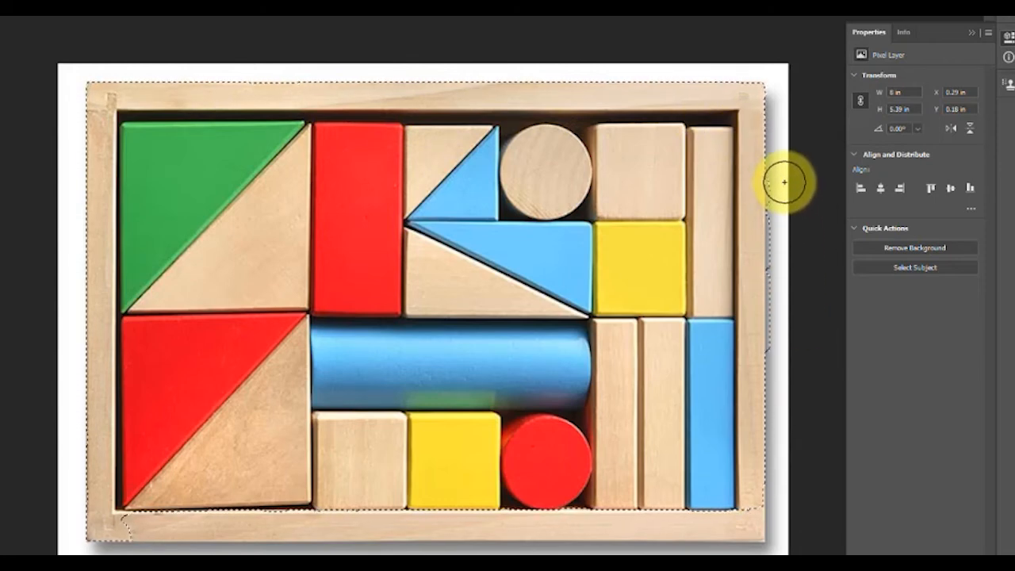
mouse_move(787, 187)
mouse_down()
mouse_move(799, 453)
mouse_move(759, 546)
mouse_move(739, 508)
mouse_move(740, 524)
mouse_move(628, 531)
mouse_move(142, 529)
mouse_move(184, 551)
mouse_up()
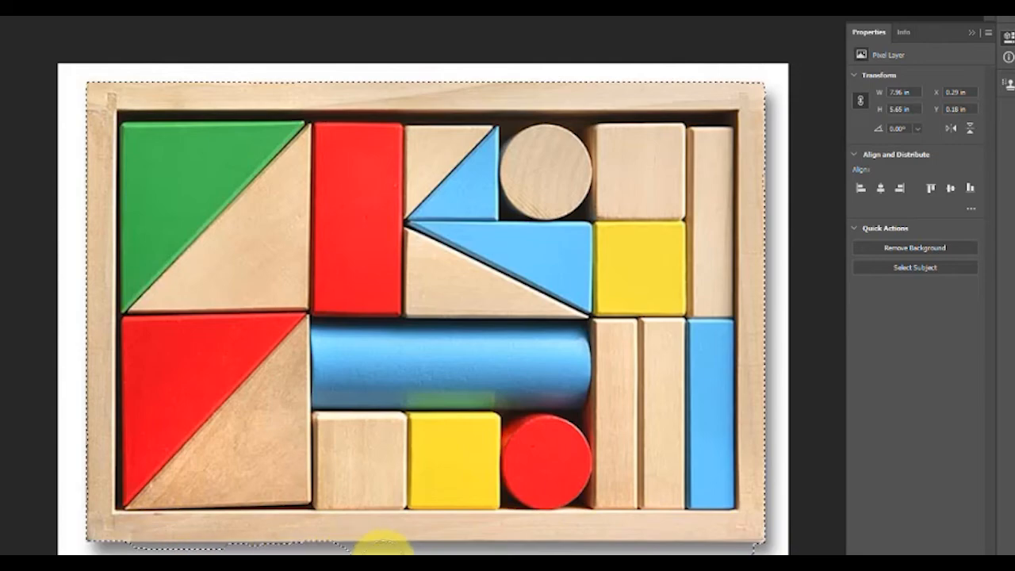
Step: Extend the tray selection along its lower edges with the Quick Selection tool, then deselect everything
mouse_move(384, 554)
mouse_down()
mouse_move(692, 558)
mouse_move(698, 569)
mouse_up()
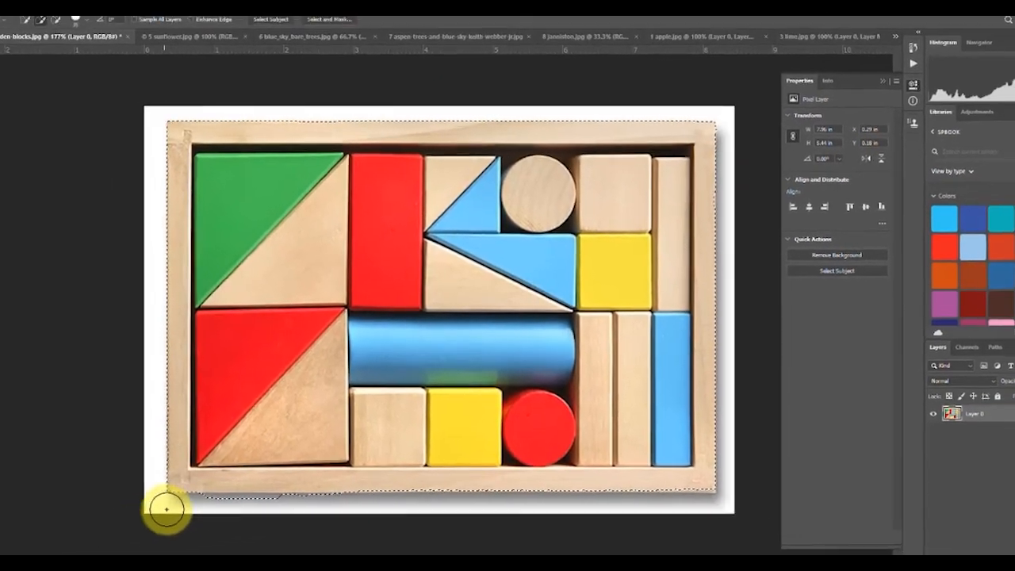
drag(166, 509, 299, 512)
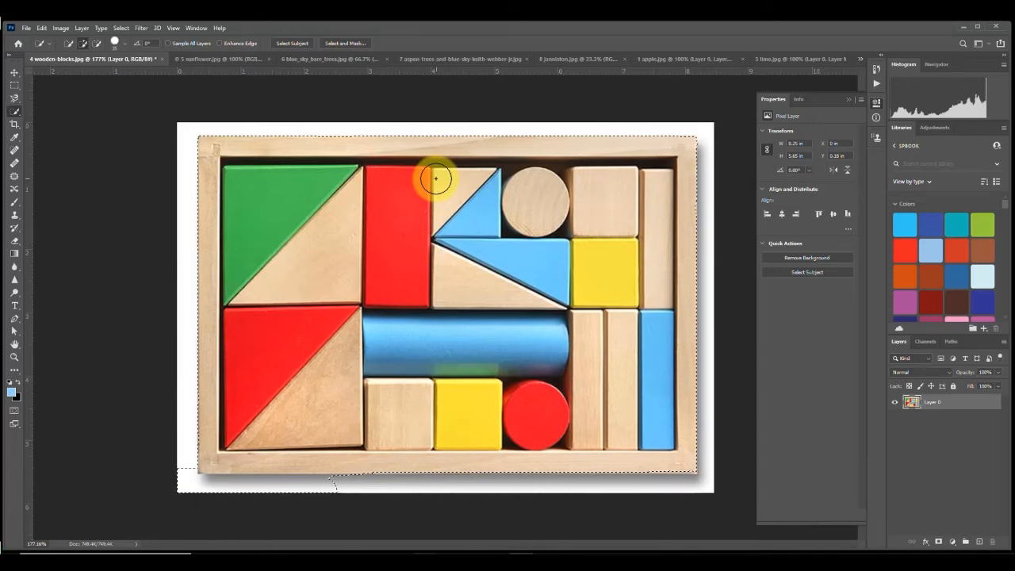
key(ctrl+d)
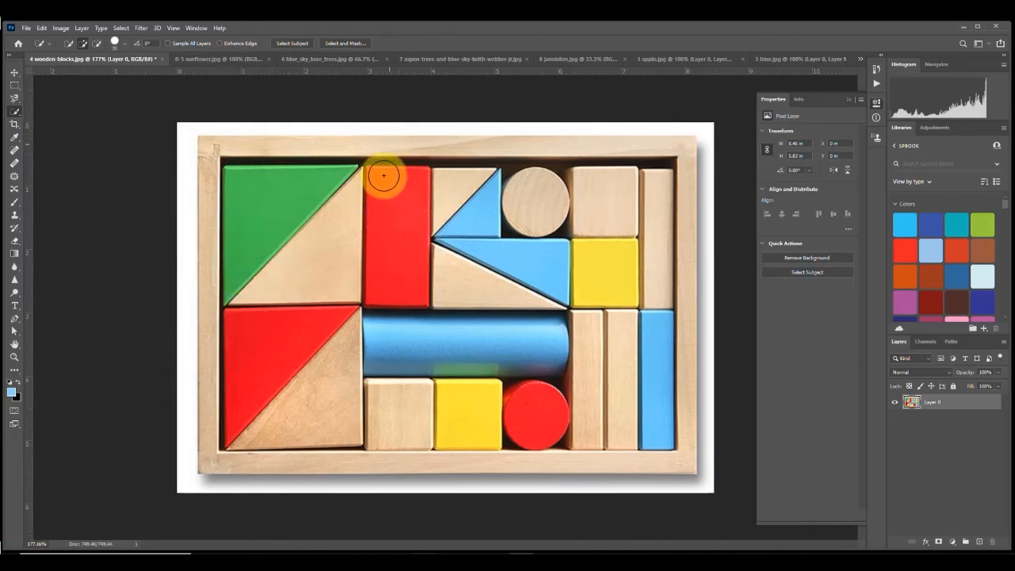
Step: Select the red rectangular block and add a Hue/Saturation adjustment layer, shifting its hue toward magenta
drag(391, 187, 390, 254)
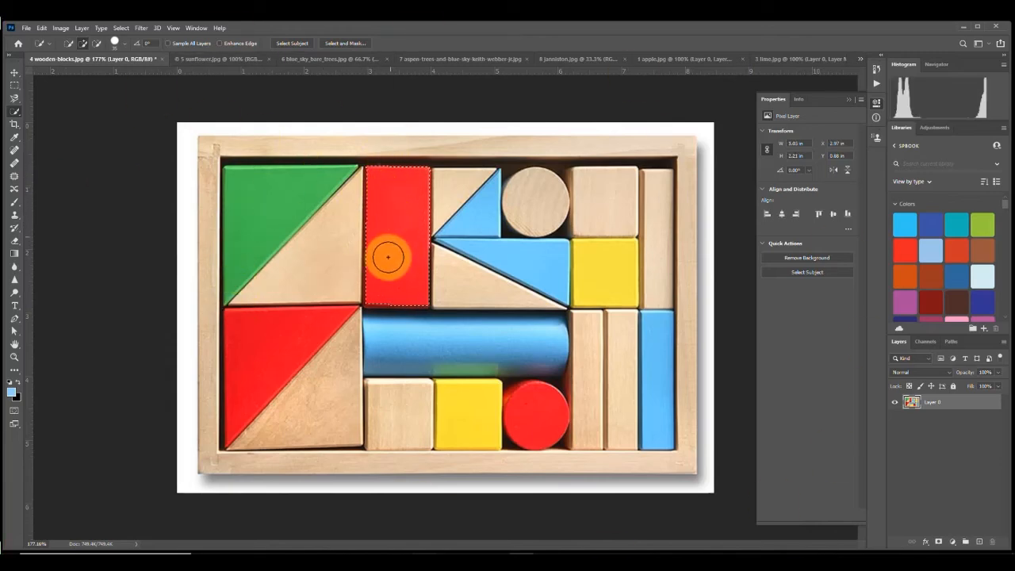
click(394, 201)
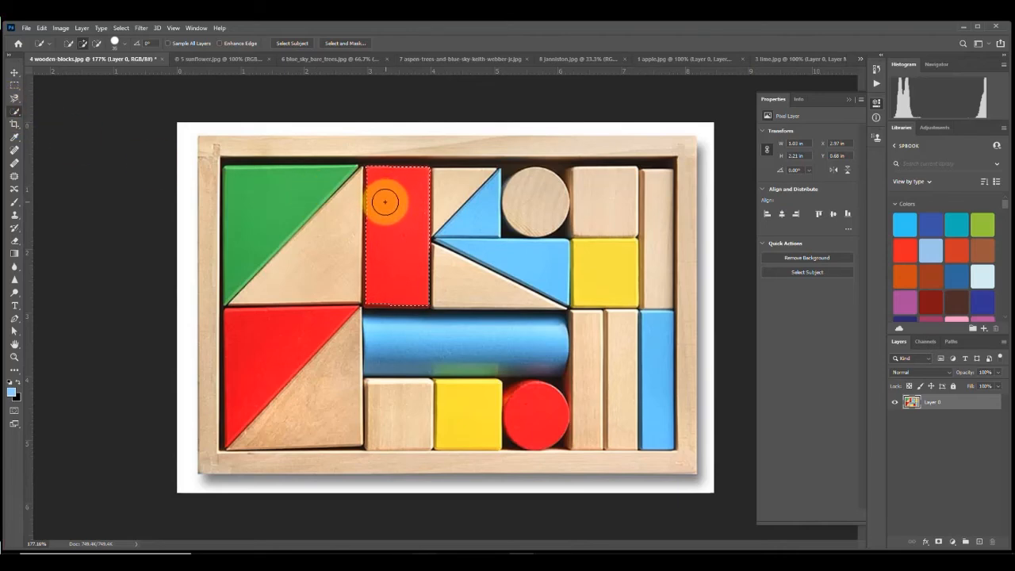
click(953, 542)
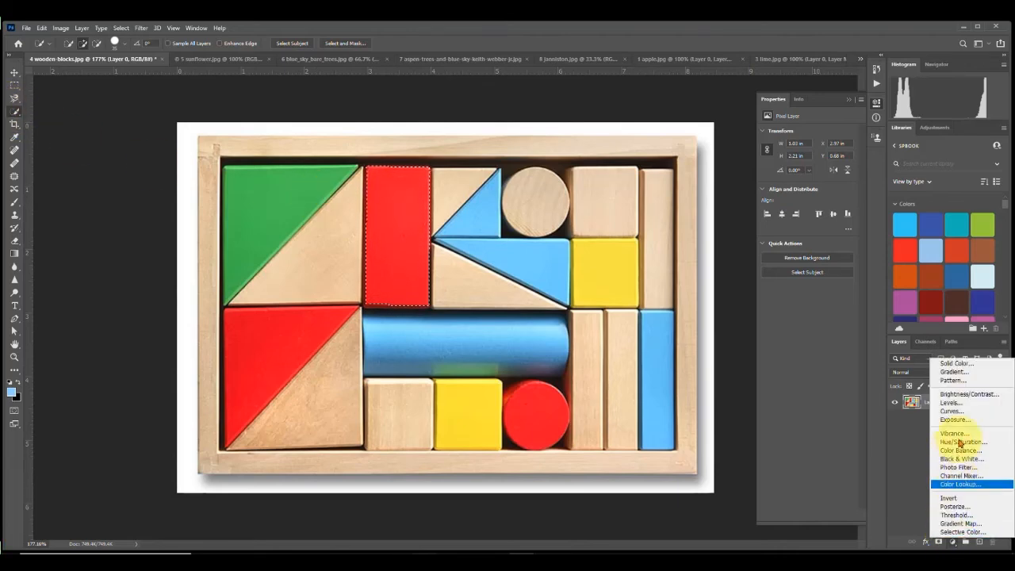
click(957, 442)
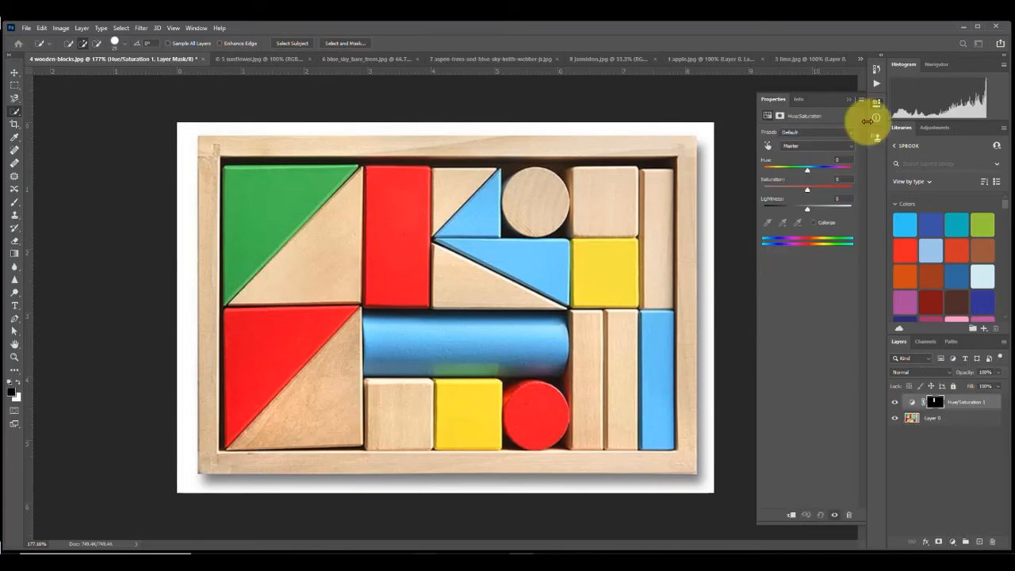
drag(809, 175, 786, 169)
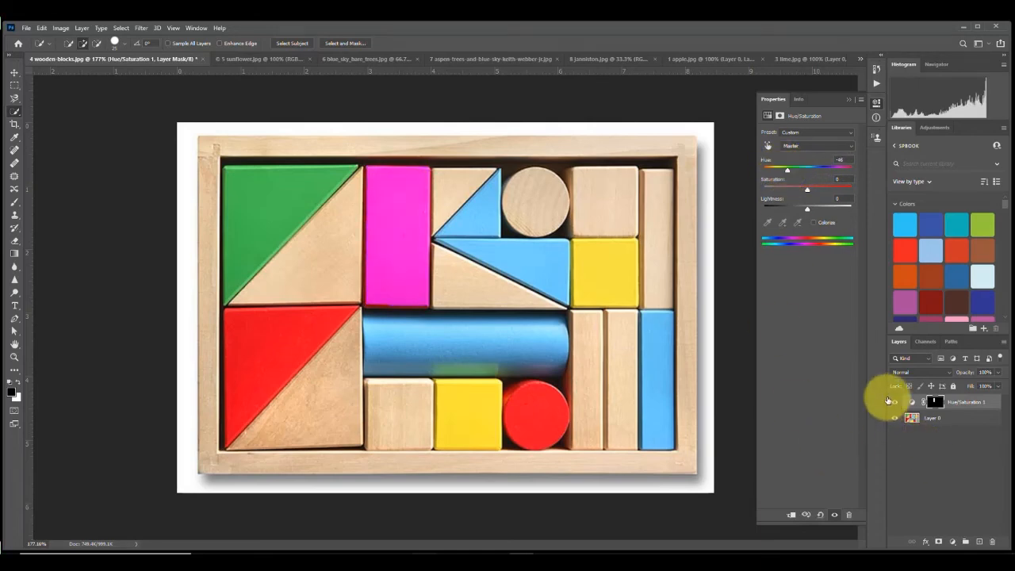
Step: Toggle the Hue/Saturation layer's visibility off and on to compare the result
click(895, 407)
click(895, 407)
Step: On Layer 0, switch to the Magic Wand tool, set Tolerance to 21, and select all the red areas
click(936, 420)
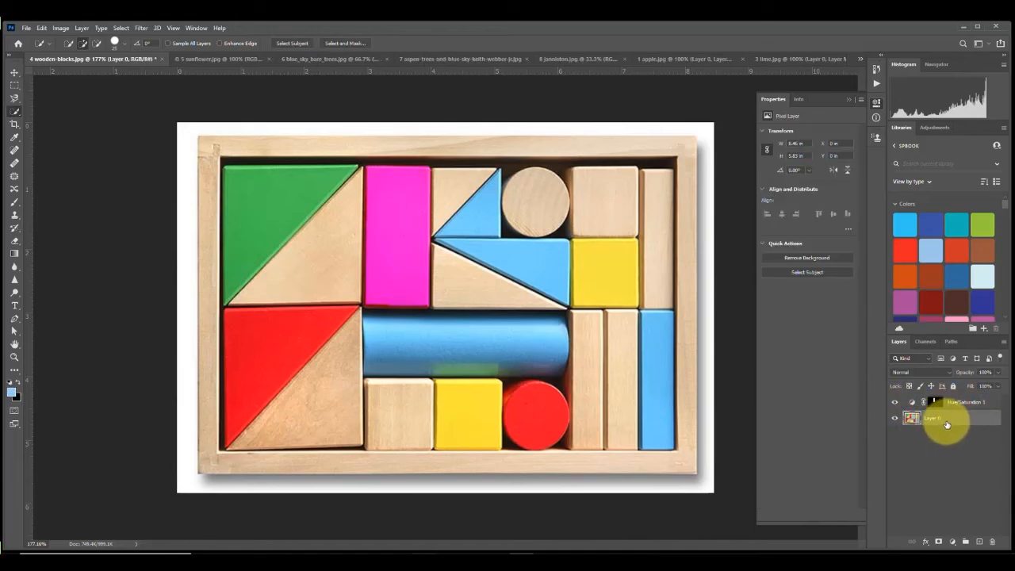
right_click(12, 114)
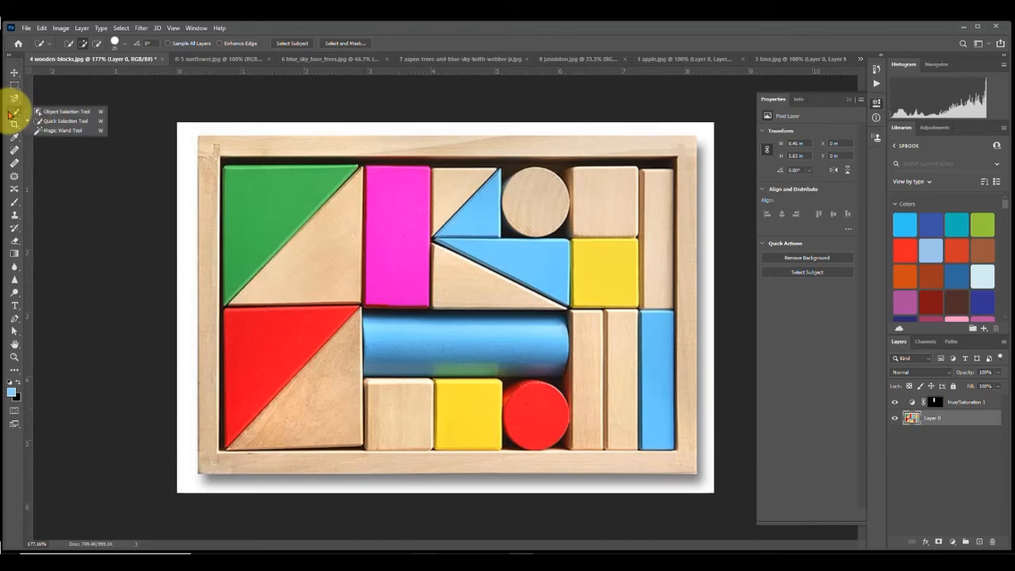
click(57, 130)
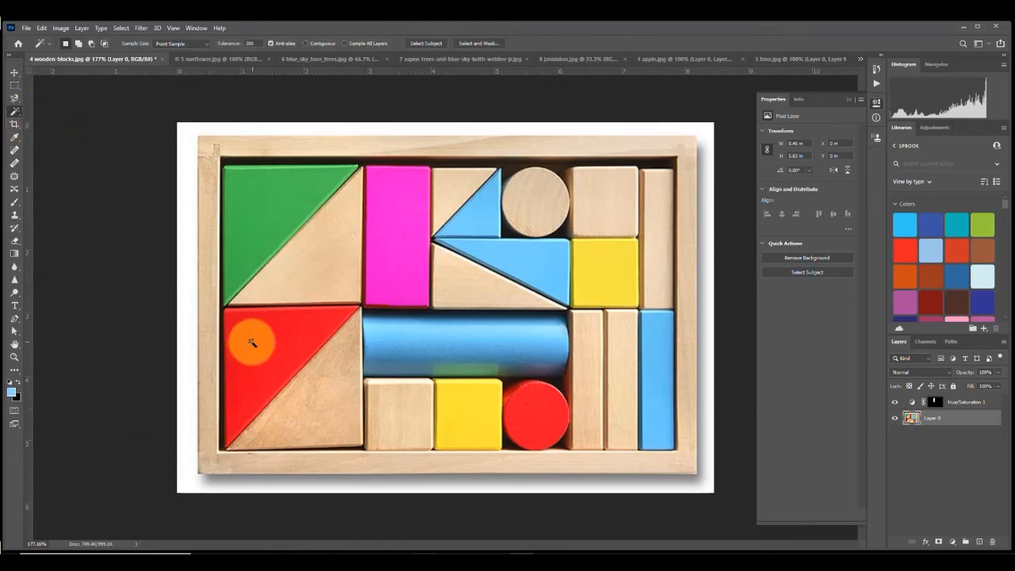
right_click(251, 43)
click(238, 44)
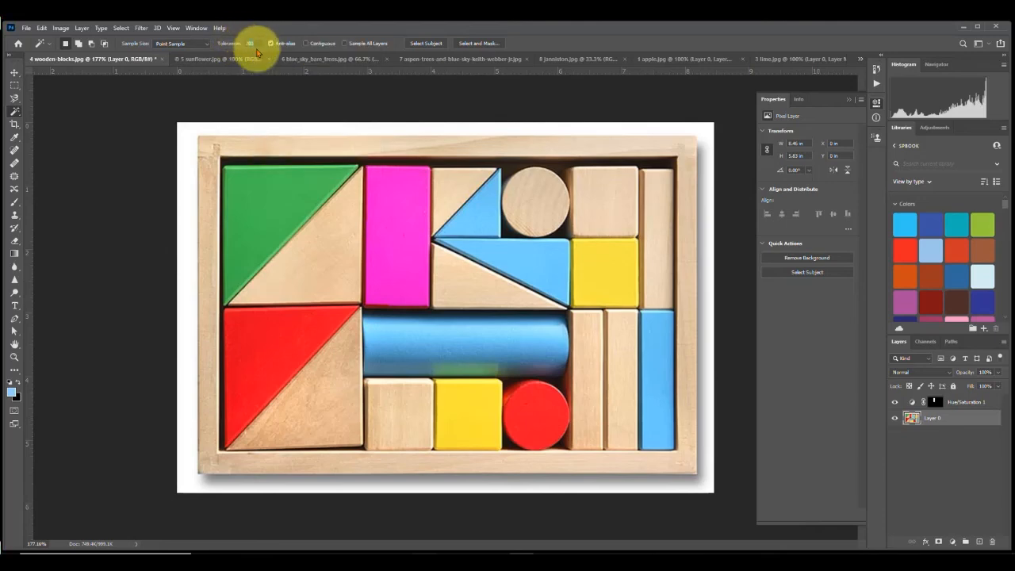
drag(258, 44, 219, 44)
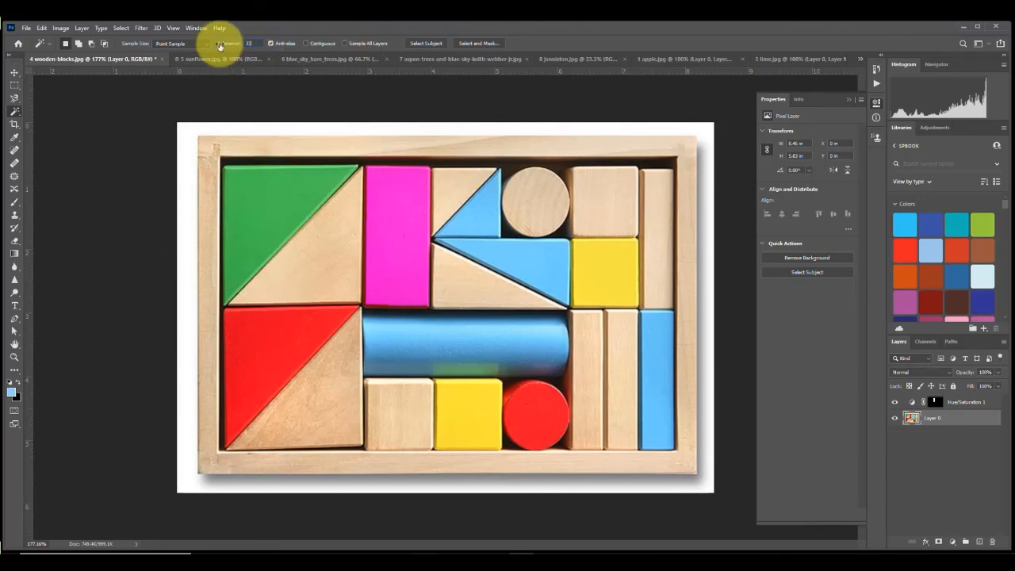
click(265, 347)
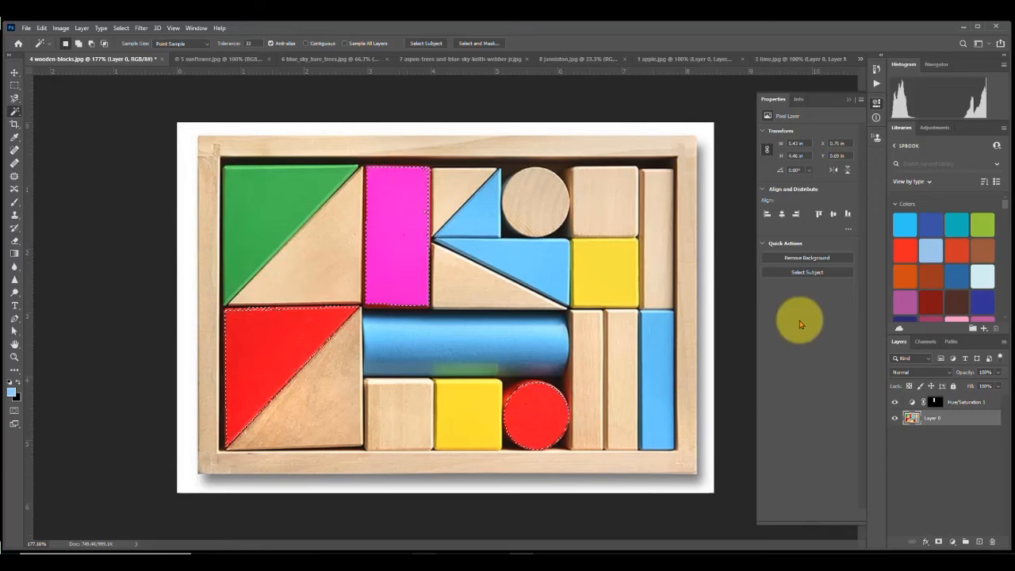
Step: Hide the Hue/Saturation layer, enable Contiguous, and reselect only the red triangle block
click(896, 403)
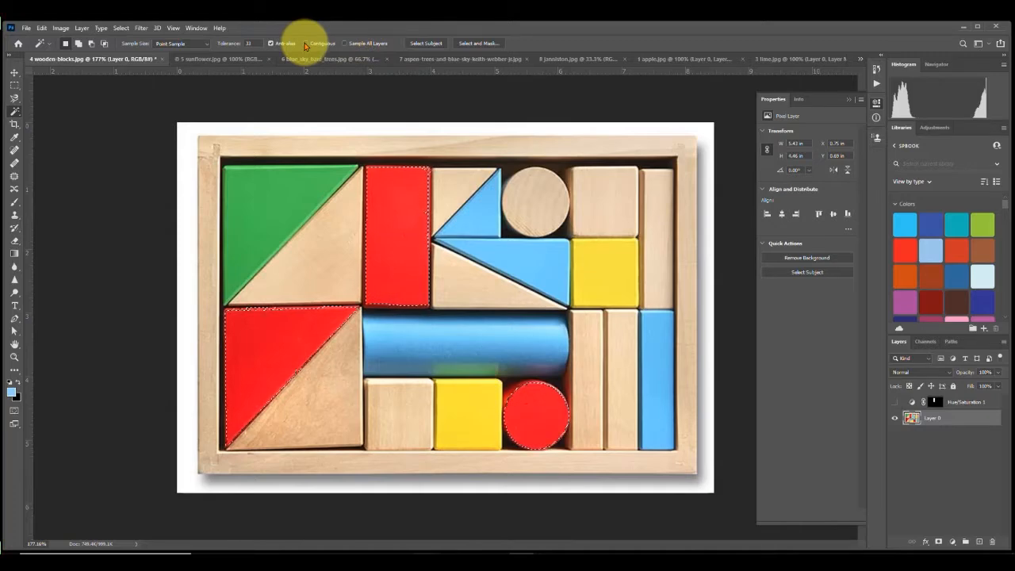
click(306, 44)
click(304, 112)
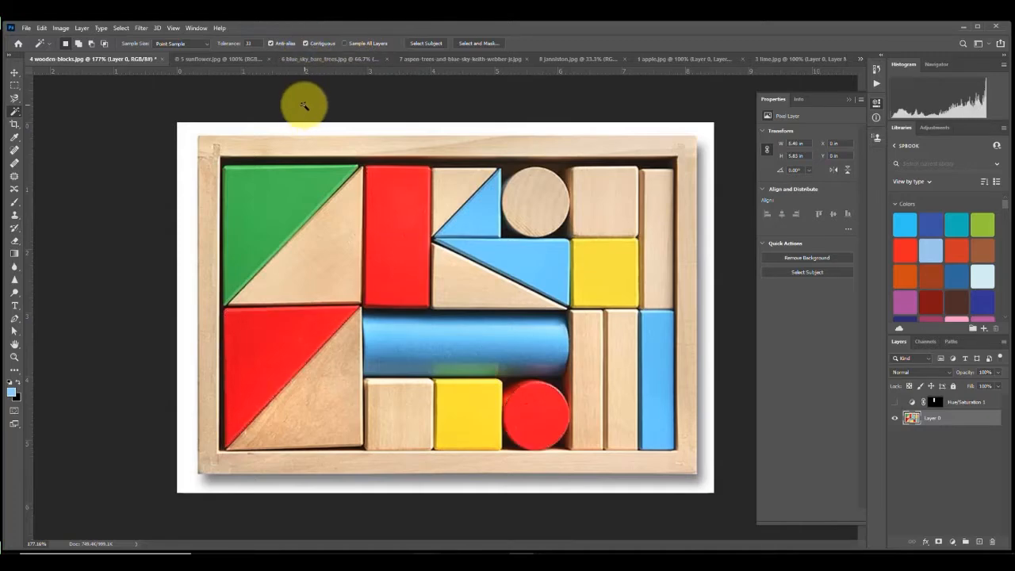
click(249, 357)
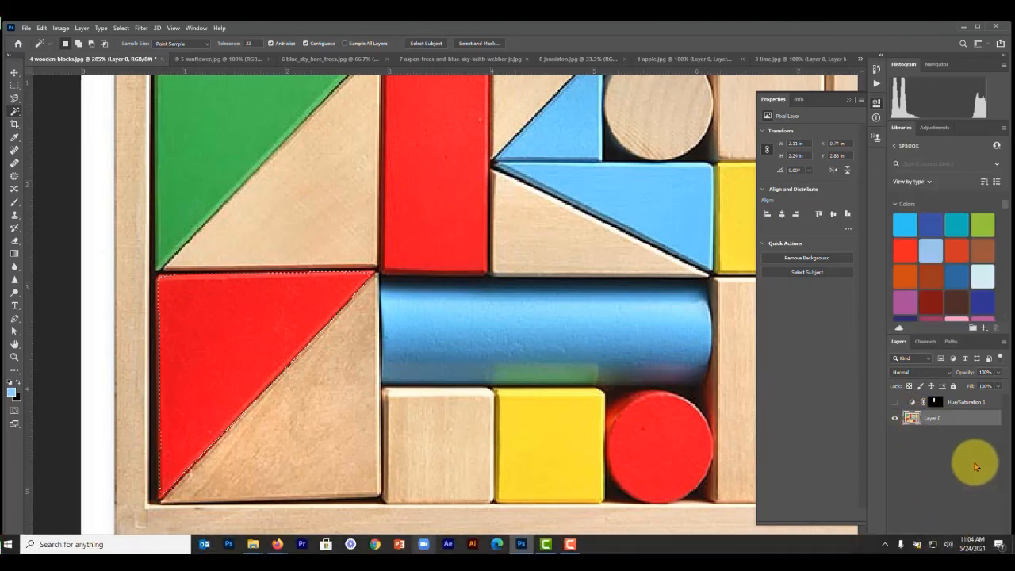
Step: Add a Black & White adjustment layer to the selected red triangle
click(952, 543)
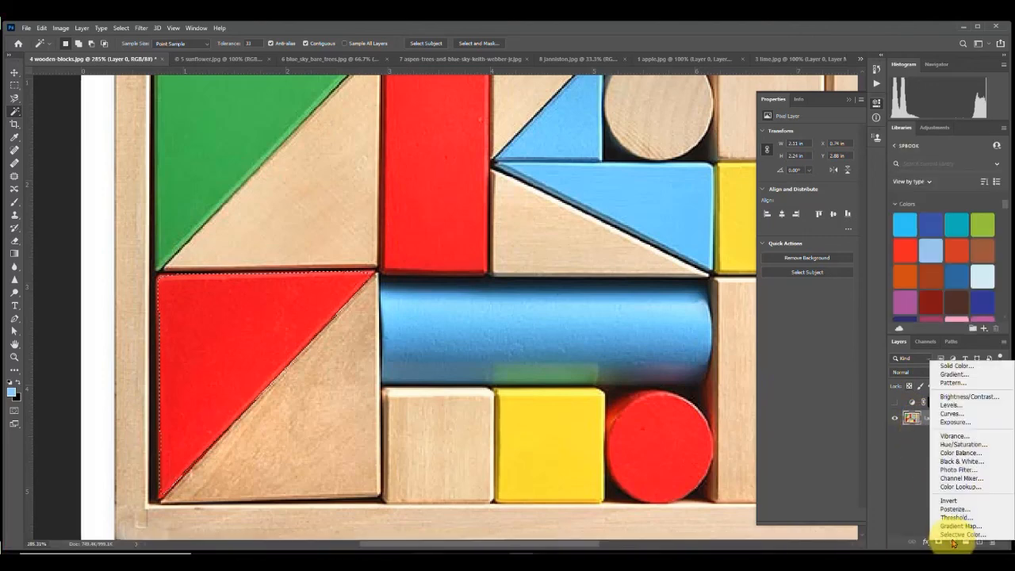
click(959, 465)
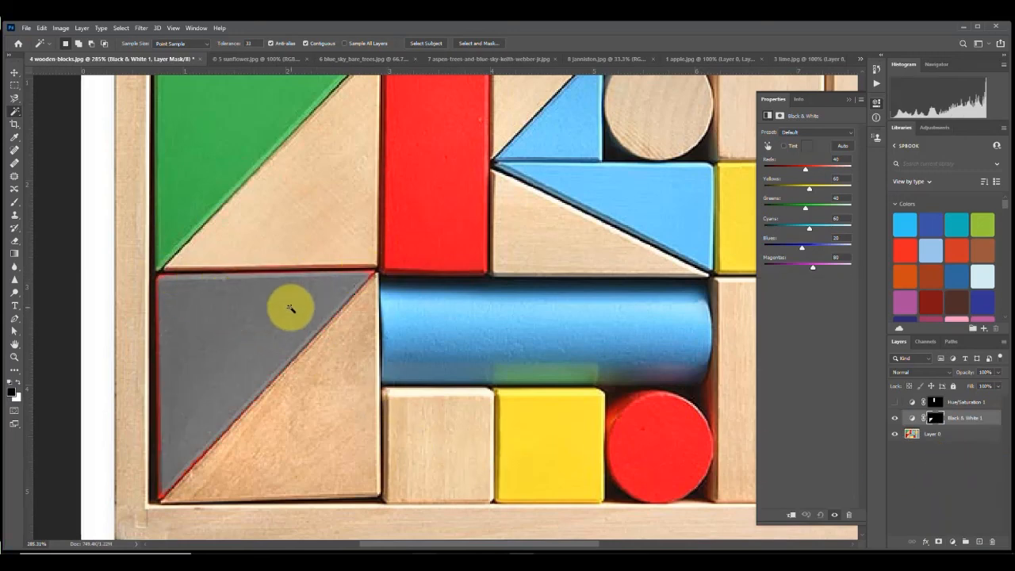
scroll(288, 306, down, 3)
scroll(386, 270, down, 2)
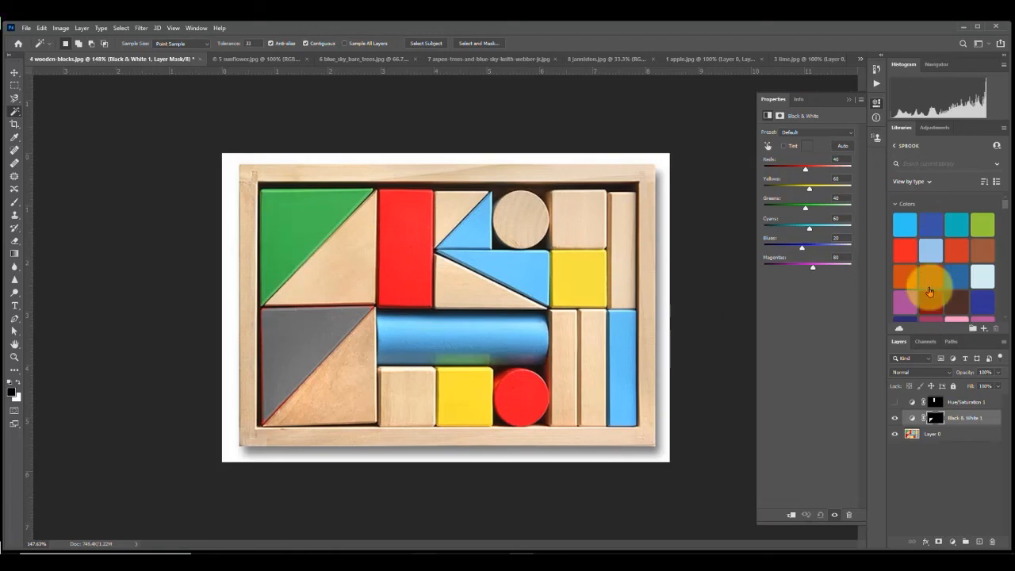
Step: Select the plain wooden cube beside the yellow square on Layer 0 with the Object Selection tool
click(14, 73)
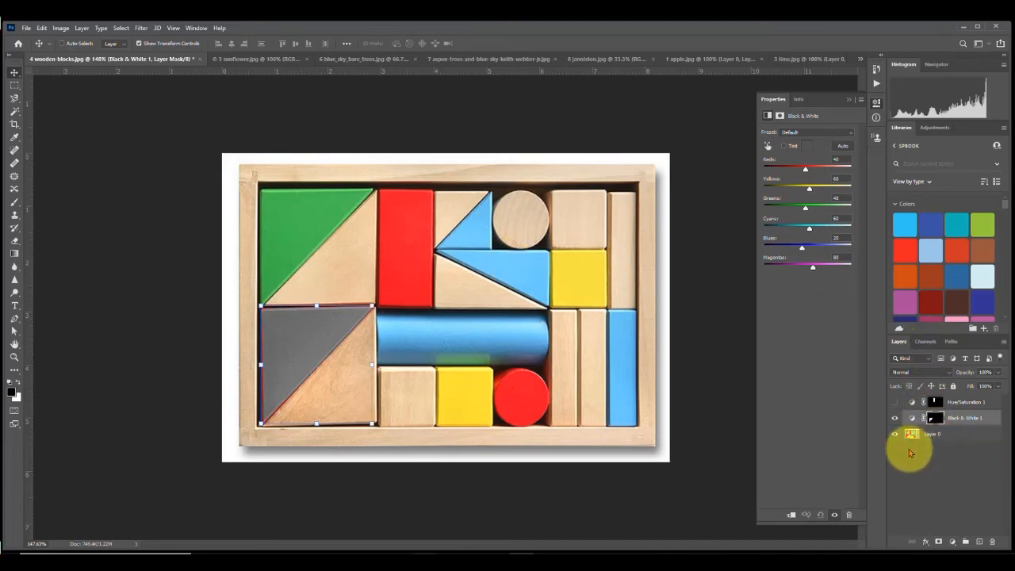
click(955, 435)
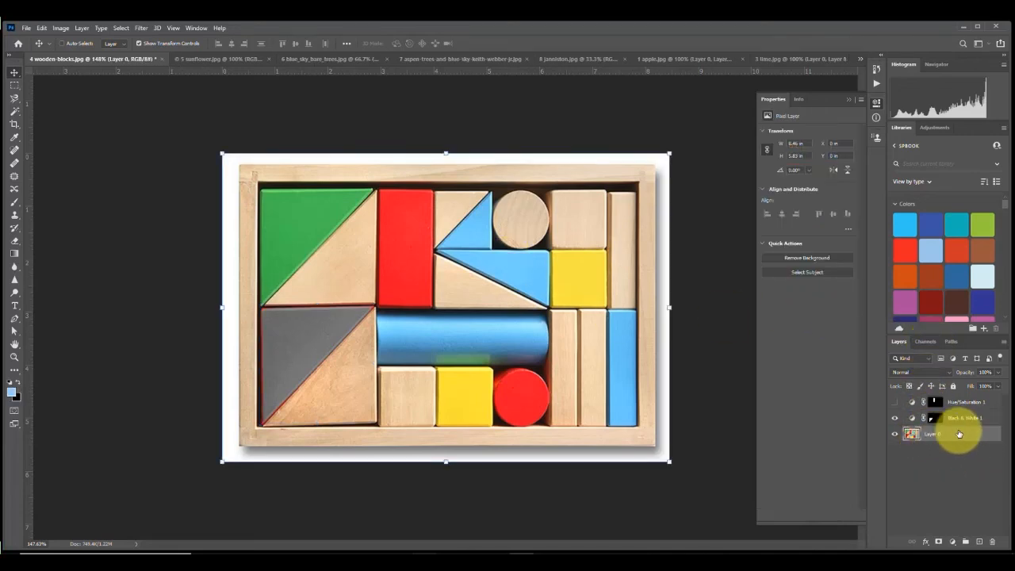
click(14, 111)
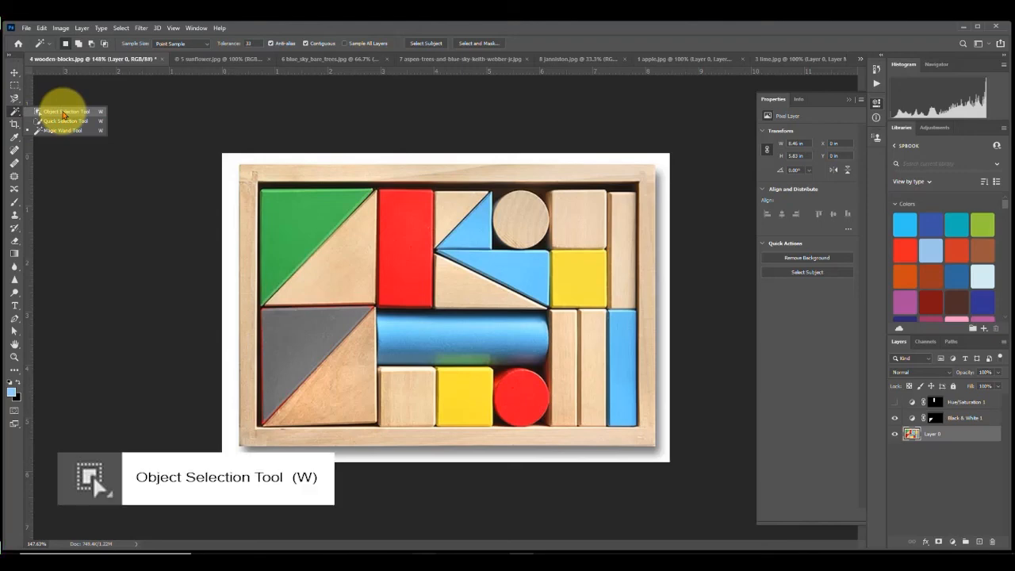
click(63, 115)
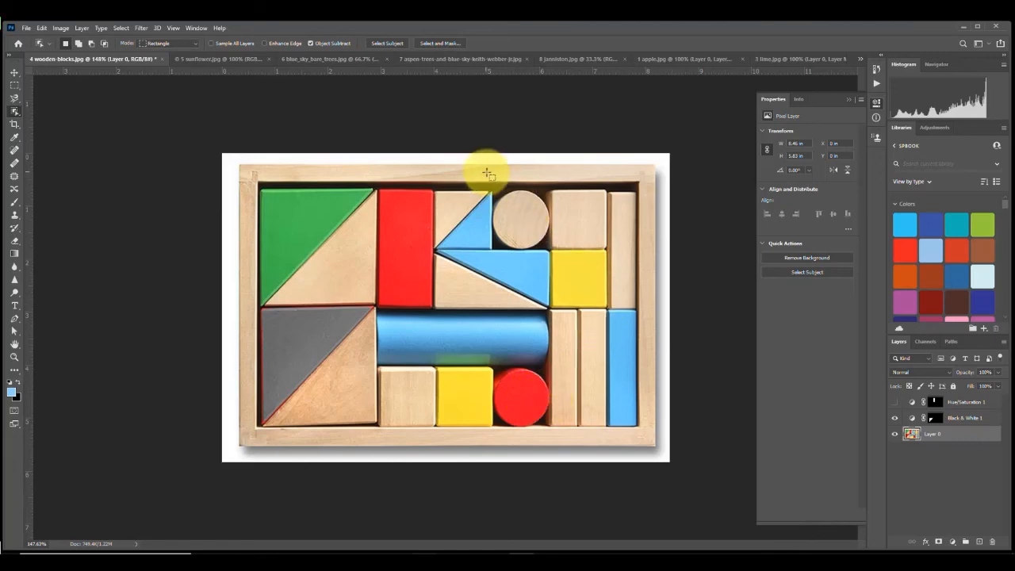
drag(525, 244, 556, 256)
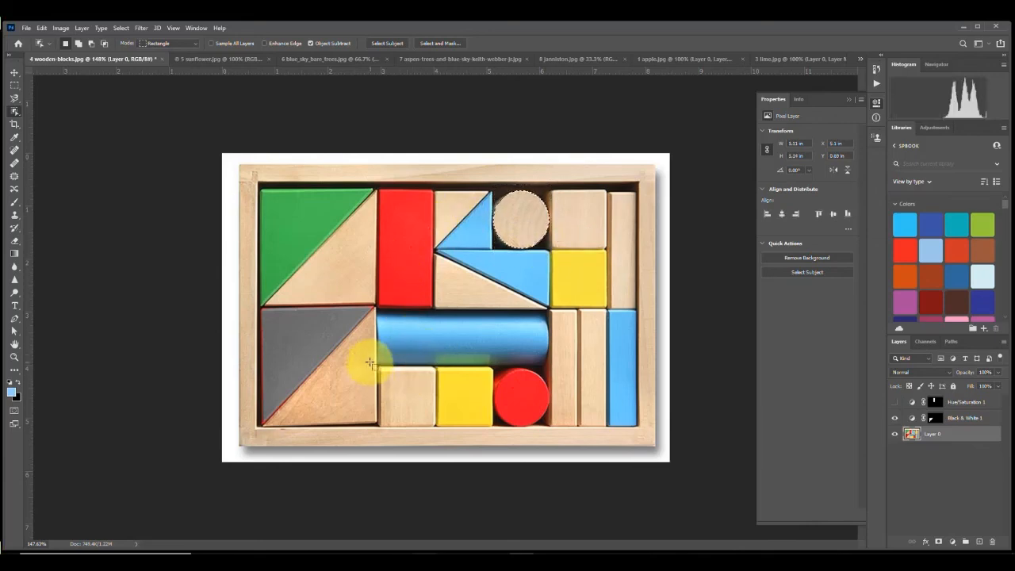
drag(397, 384, 441, 431)
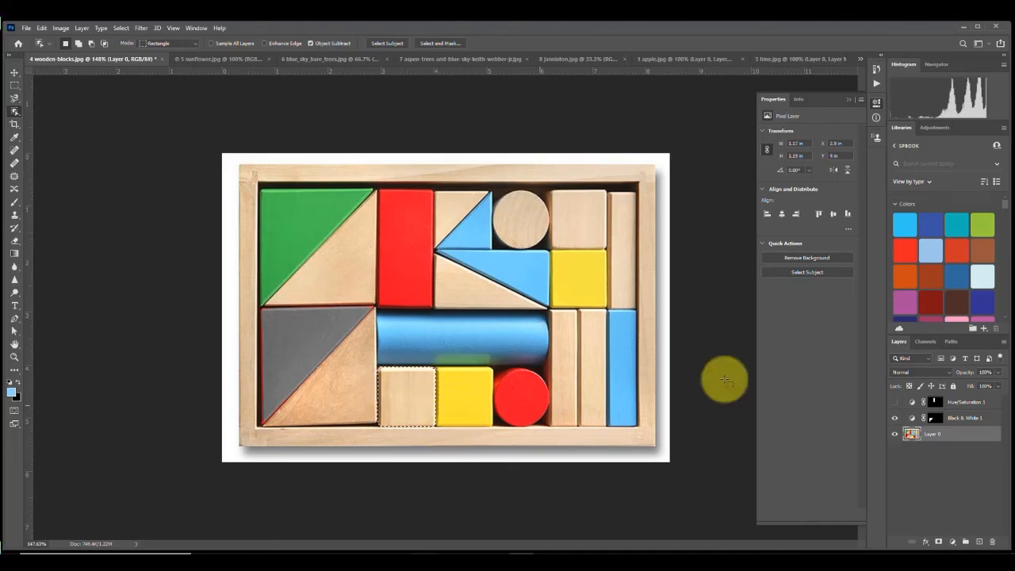
Step: Add a Photo Filter adjustment to the cube with Density at 100%, and show the Hue/Saturation layer again
right_click(1009, 447)
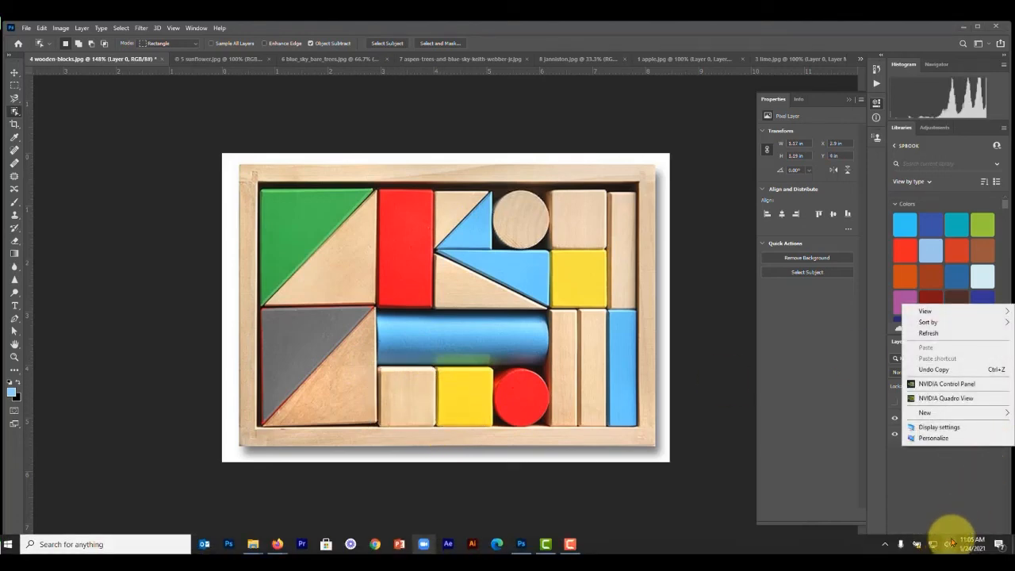
click(951, 539)
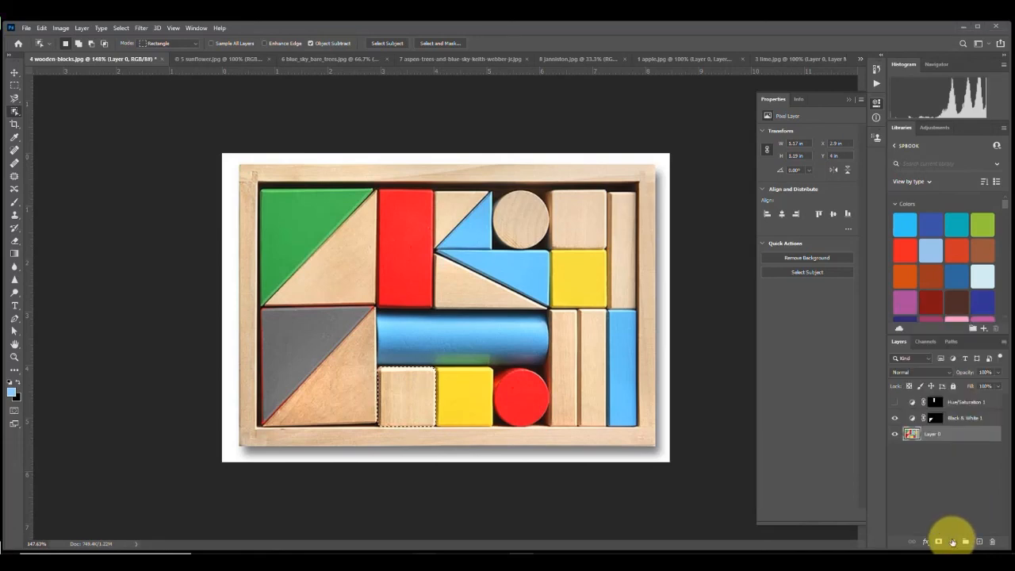
click(951, 542)
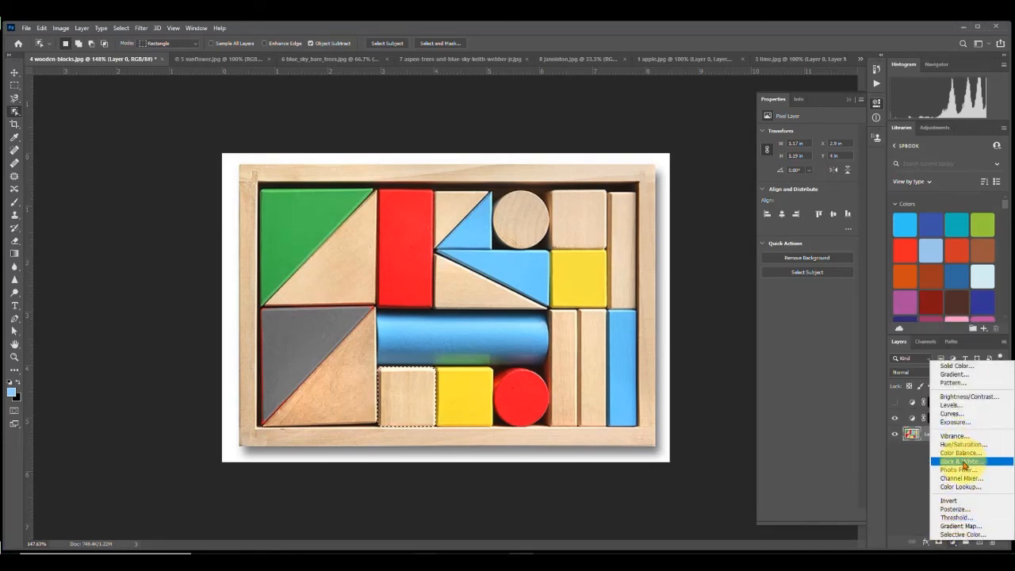
click(965, 472)
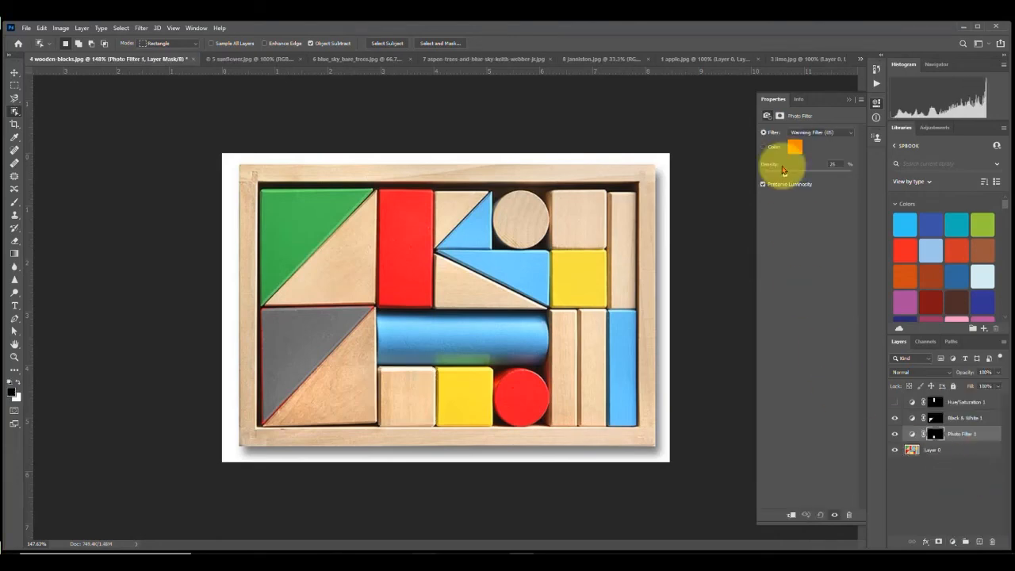
drag(782, 170, 856, 175)
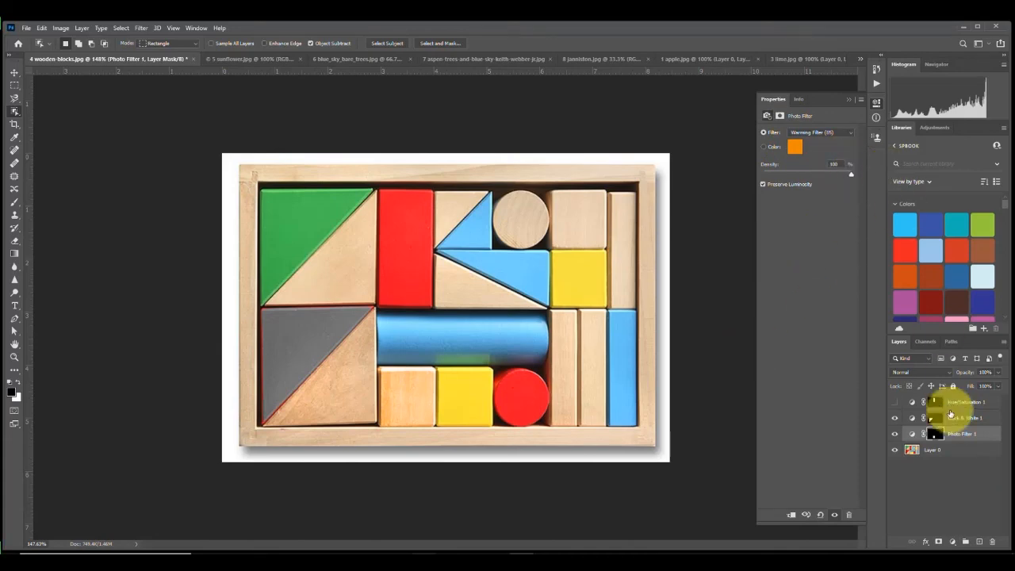
click(895, 402)
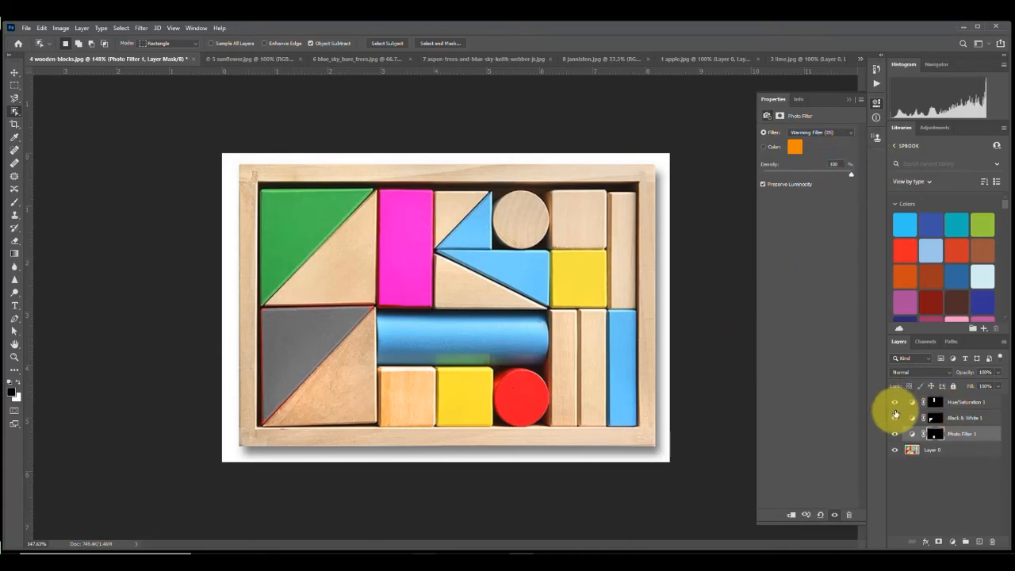